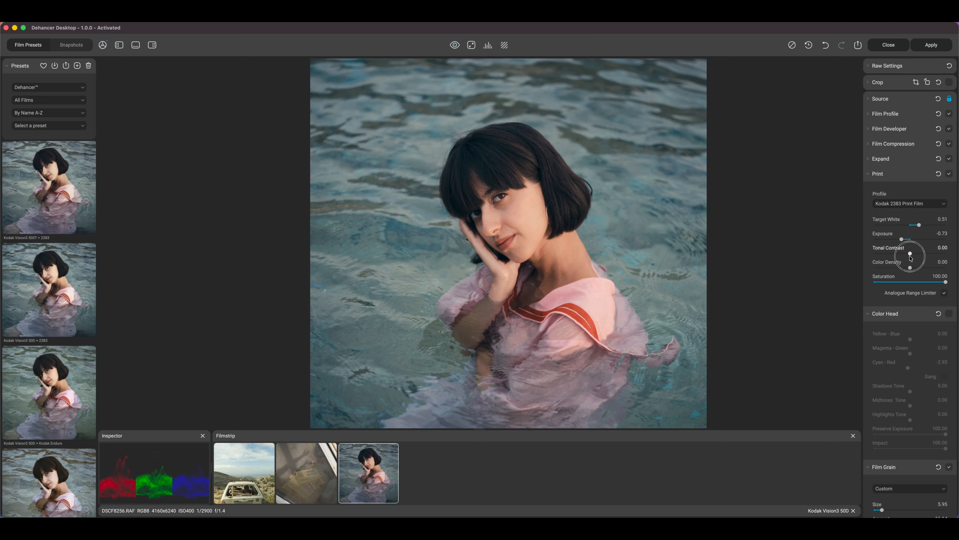
# Step: In the Print settings, reset Tonal Contrast to 0.00 and set Color Density to 35.79
pyautogui.doubleClick(911, 258)
pyautogui.click(910, 254)
pyautogui.moveTo(910, 268); pyautogui.dragTo(917, 267)
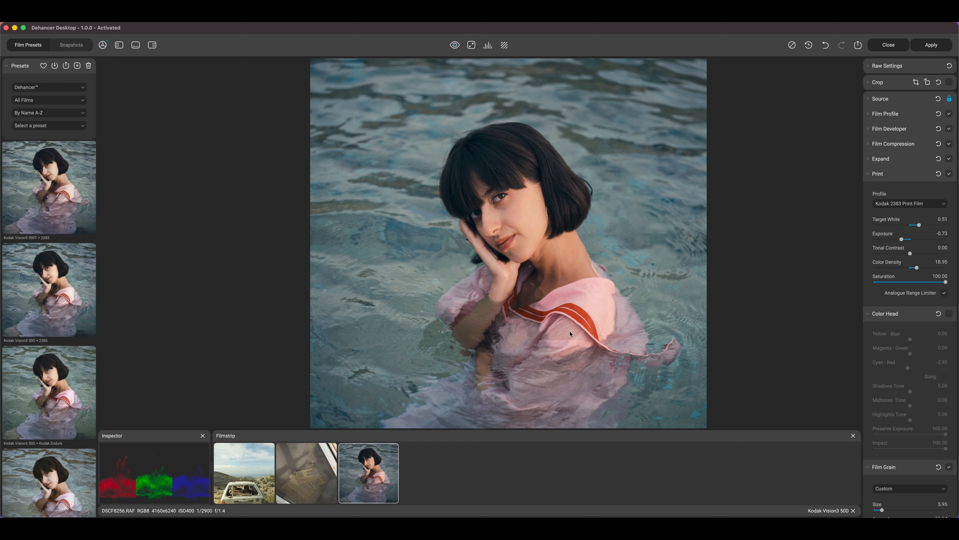
pyautogui.moveTo(916, 268); pyautogui.dragTo(919, 268)
pyautogui.moveTo(920, 269); pyautogui.dragTo(922, 268)
# Step: Compare the portrait with the Analogue Range Limiter off and on, leaving the limiter enabled
pyautogui.click(946, 294)
pyautogui.click(945, 294)
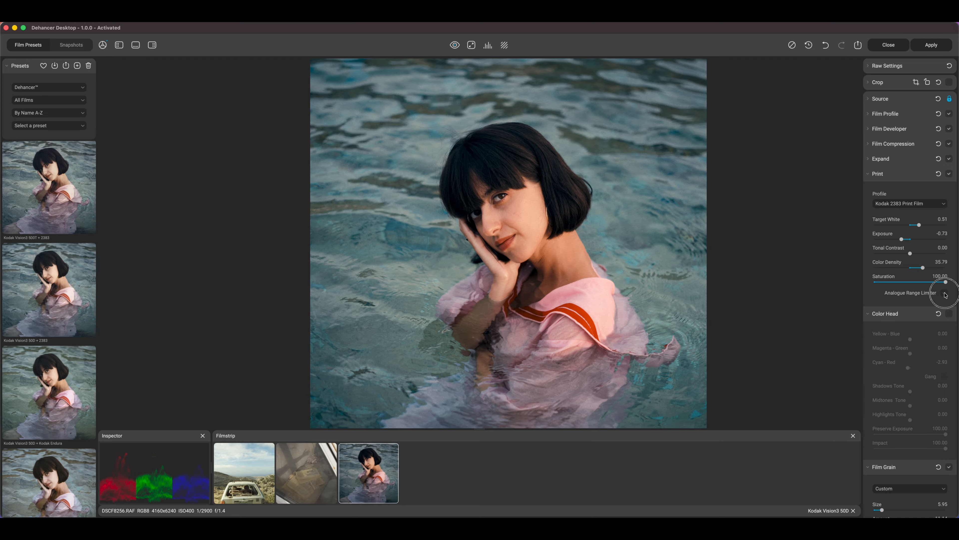
pyautogui.click(944, 294)
pyautogui.click(944, 293)
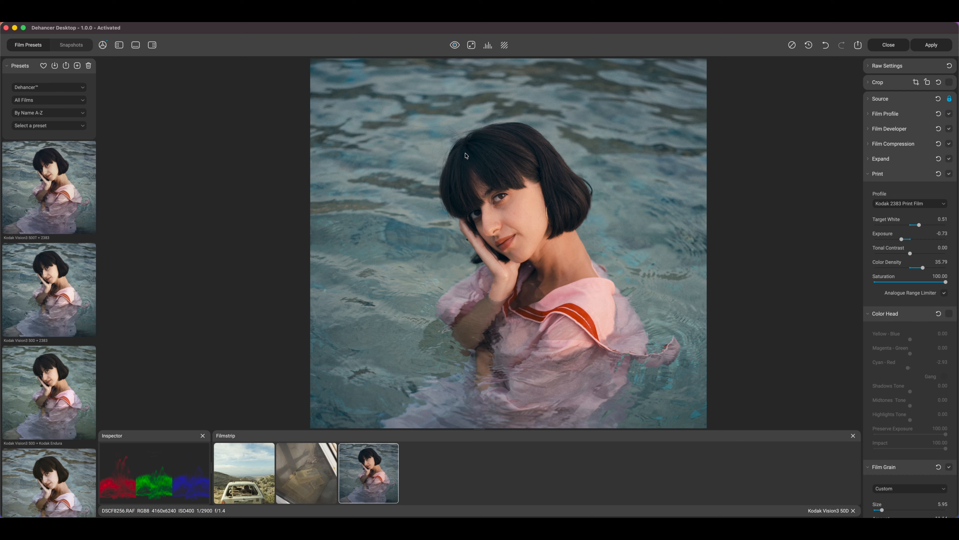
pyautogui.click(944, 293)
# Step: Enable Color Head and set Yellow - Blue to -1.58, Magenta - Green to -0.53 and Cyan - Red to 1.05
pyautogui.scroll(-2, 930, 368)
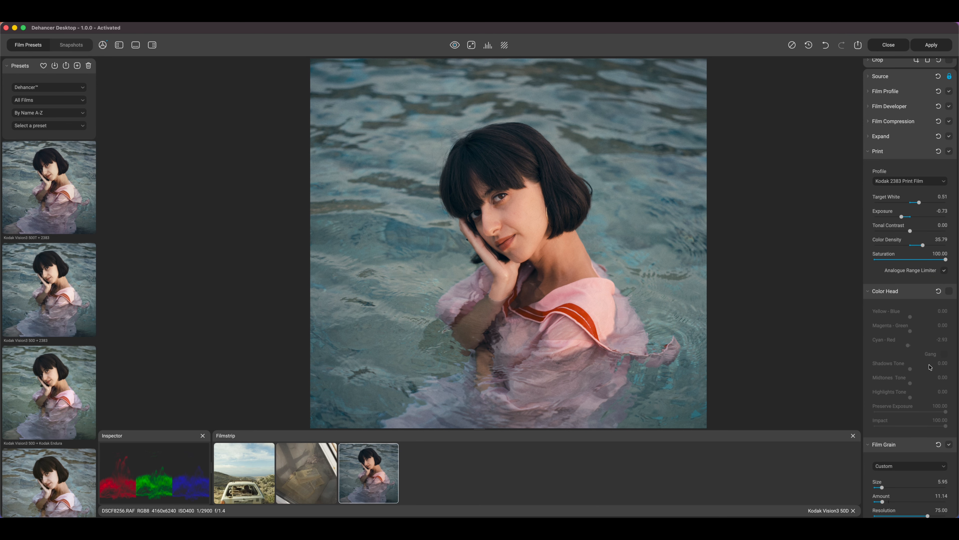
pyautogui.click(914, 152)
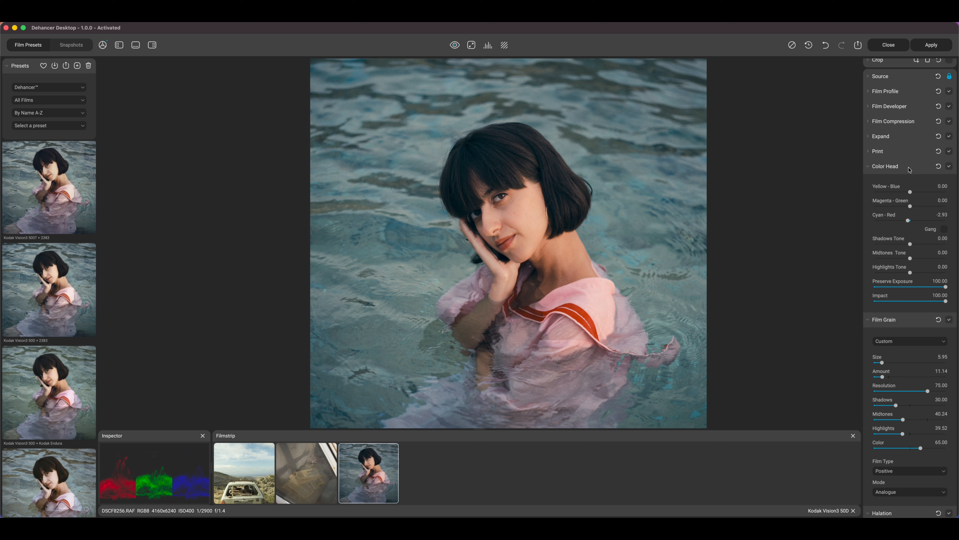
pyautogui.click(911, 194)
pyautogui.moveTo(911, 193); pyautogui.dragTo(911, 206)
pyautogui.click(908, 191)
pyautogui.click(910, 193)
pyautogui.moveTo(910, 223); pyautogui.dragTo(912, 222)
pyautogui.scroll(3, 519, 157)
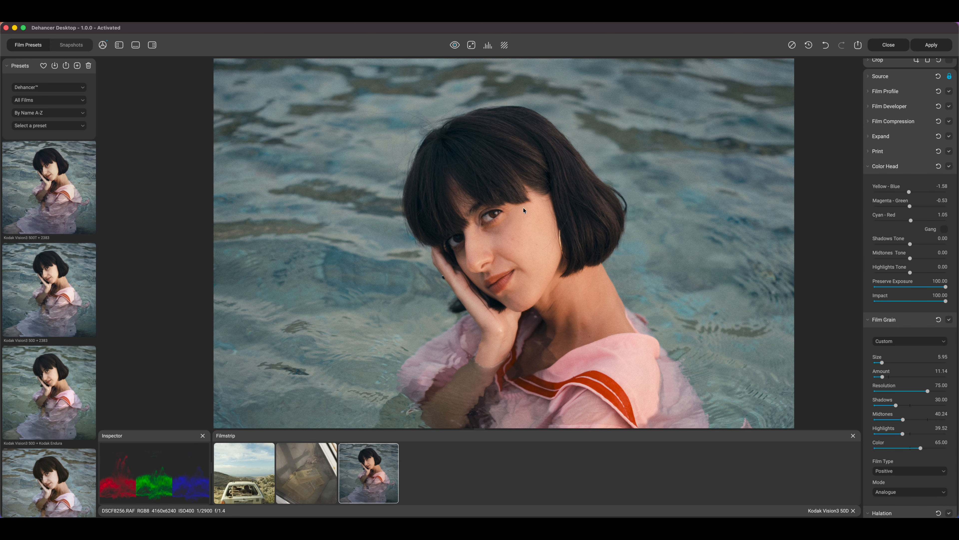
# Step: Compare the Color Head correction at minimal and full strength, returning its Impact to 100
pyautogui.click(876, 302)
pyautogui.click(945, 301)
pyautogui.moveTo(945, 301)
pyautogui.mouseDown()
pyautogui.moveTo(847, 304)
pyautogui.moveTo(946, 302)
pyautogui.mouseUp()
pyautogui.click(877, 301)
pyautogui.click(945, 302)
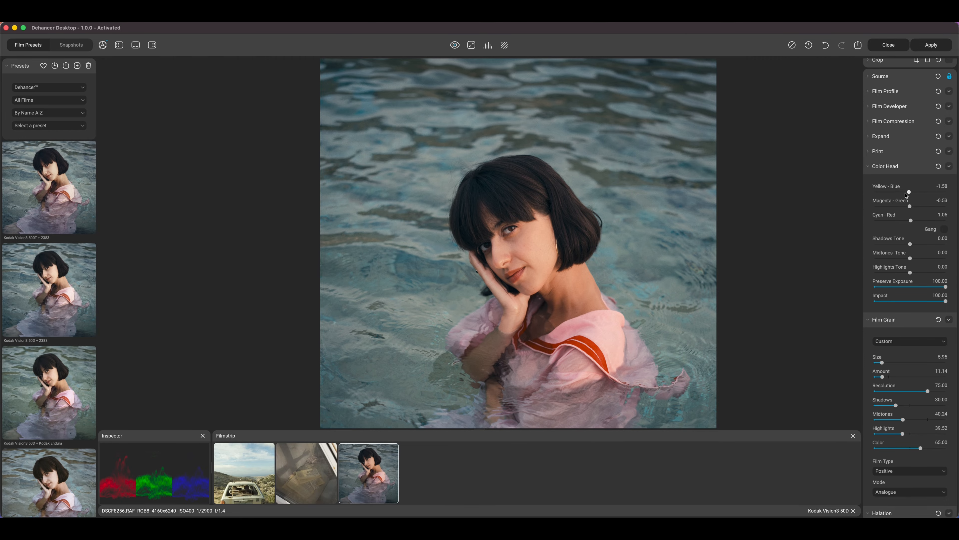
# Step: Collapse Color Head, read the Film Grain page in Quick Guide.pdf, and return to Dehancer Desktop
pyautogui.click(911, 166)
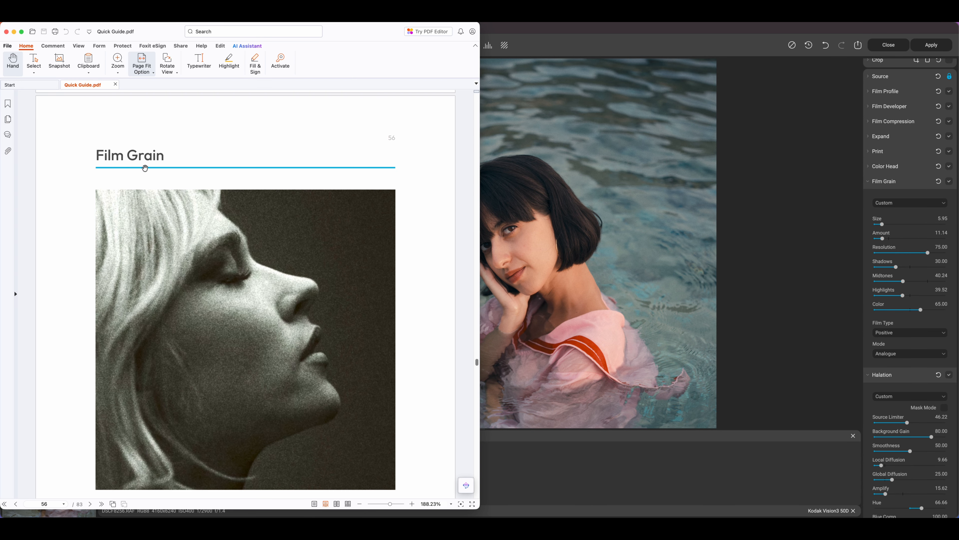
pyautogui.scroll(-6, 195, 214)
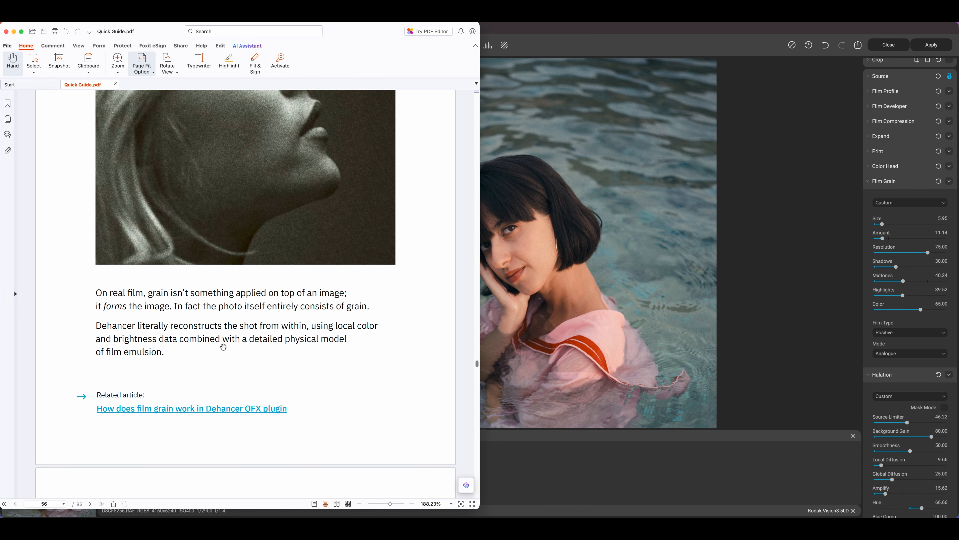
pyautogui.click(653, 245)
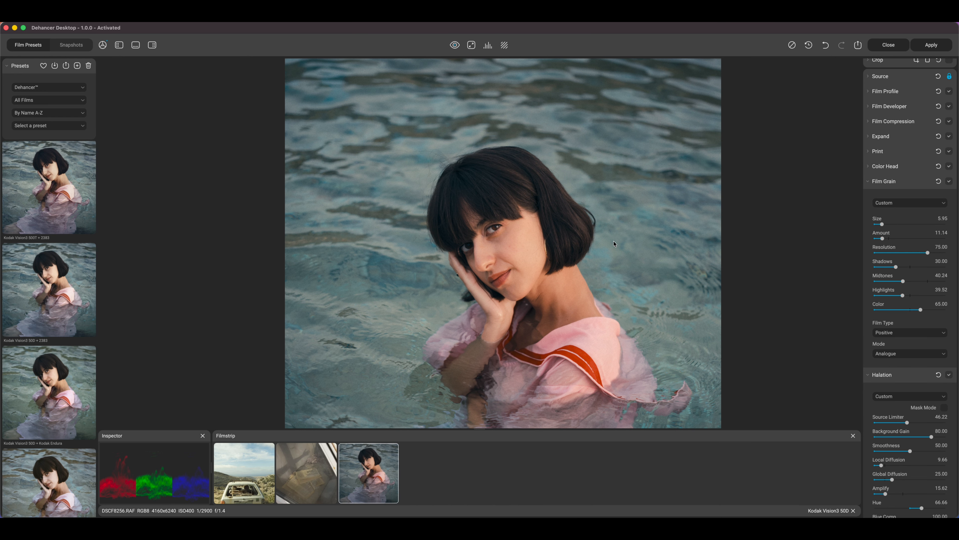
# Step: Examine the film grain on the skin, hair and eye at several magnifications and review the grain and halation settings
pyautogui.scroll(10, 615, 244)
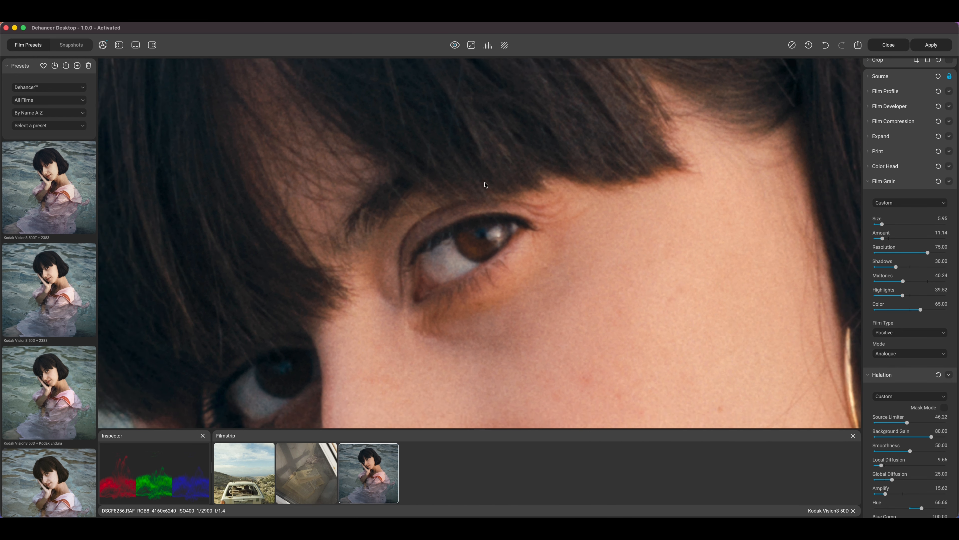
pyautogui.scroll(1, 486, 185)
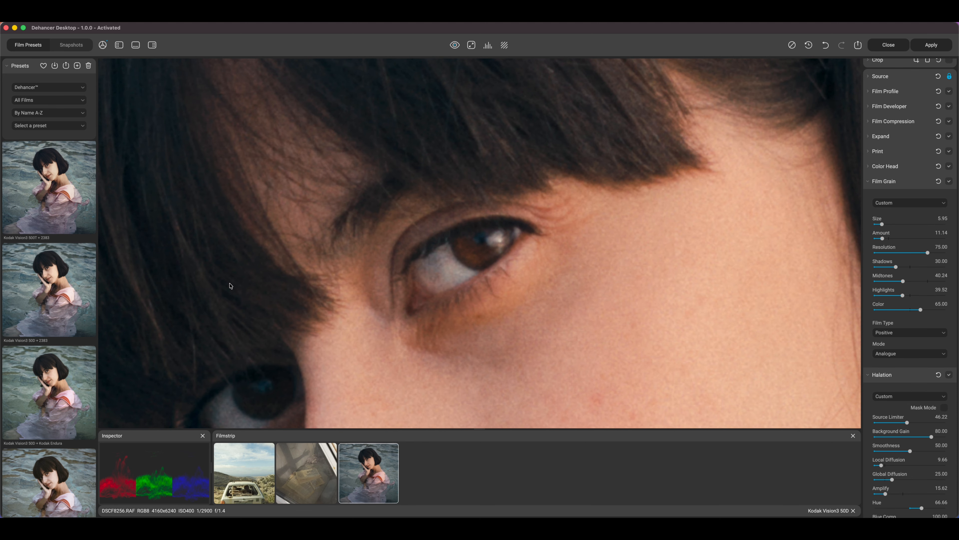
pyautogui.scroll(-5, 525, 246)
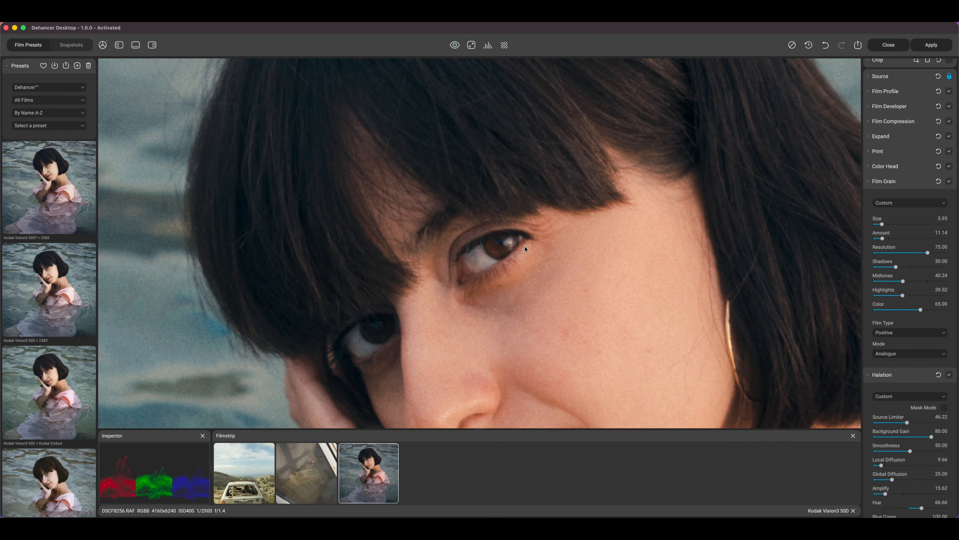
pyautogui.scroll(2, 573, 345)
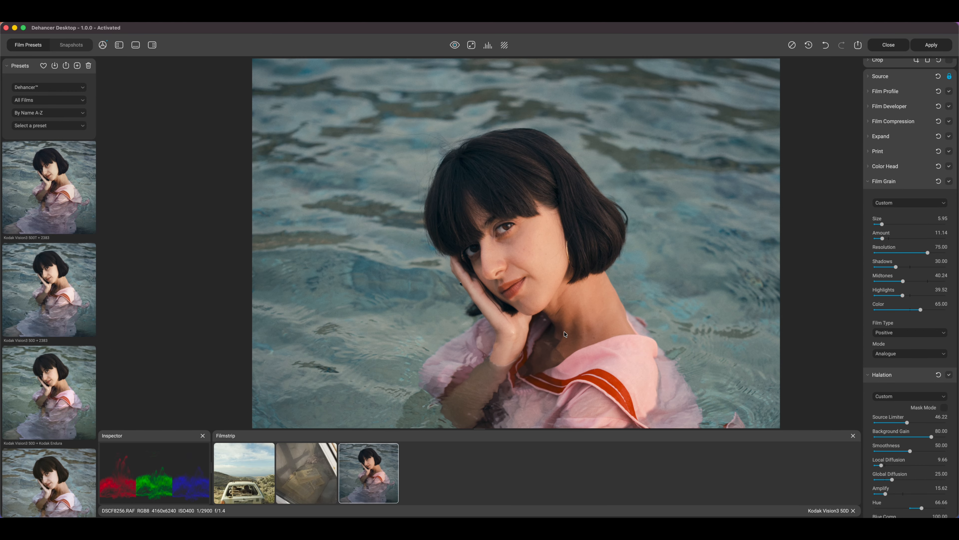
pyautogui.scroll(5, 474, 192)
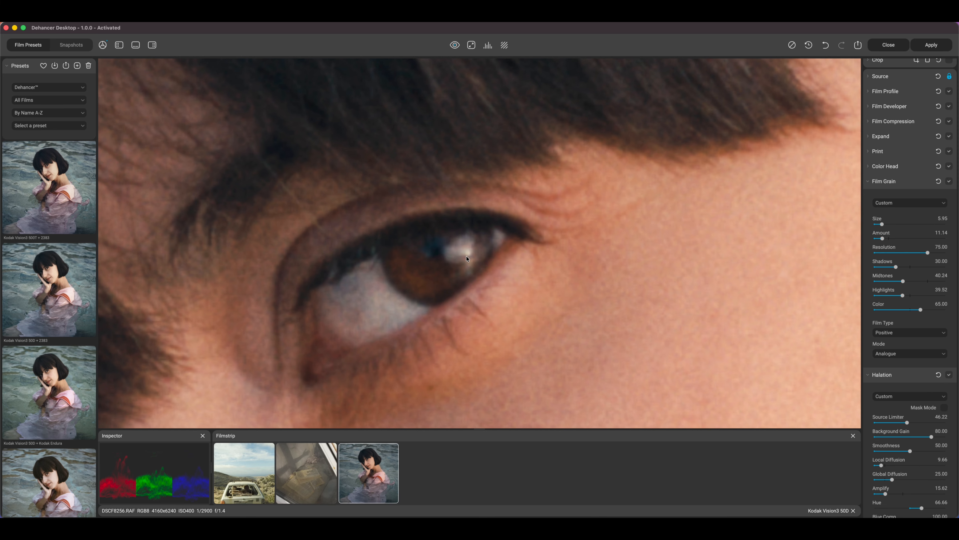
pyautogui.scroll(-2, 467, 258)
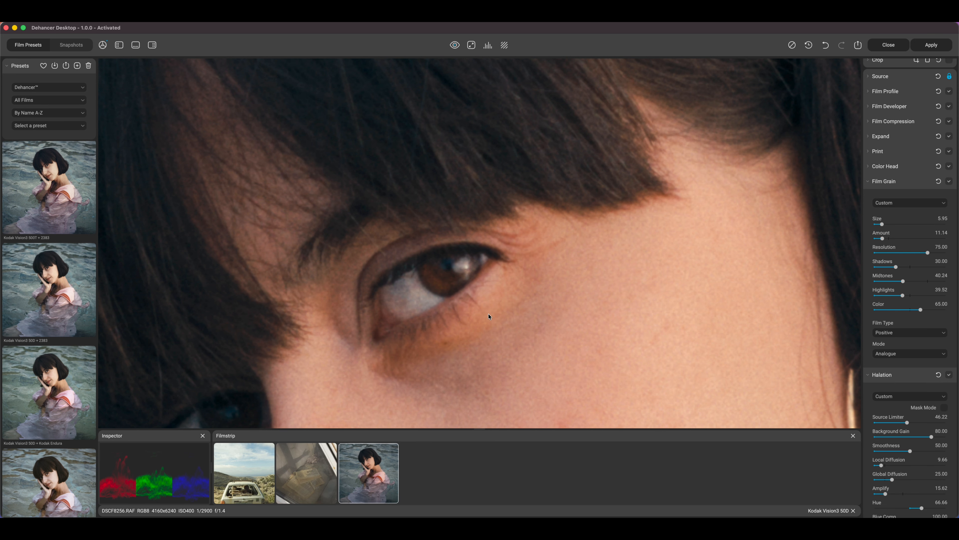
pyautogui.scroll(-5, 912, 425)
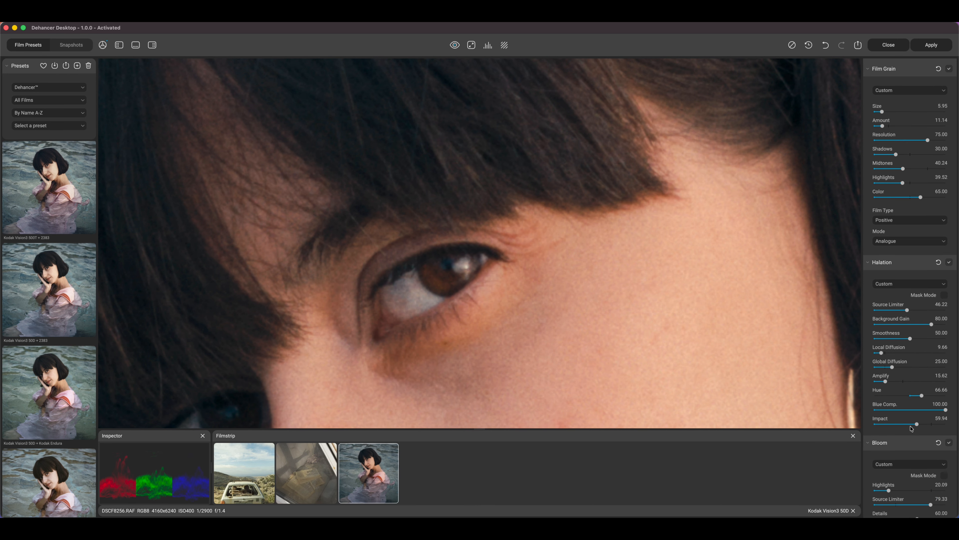
pyautogui.scroll(6, 912, 426)
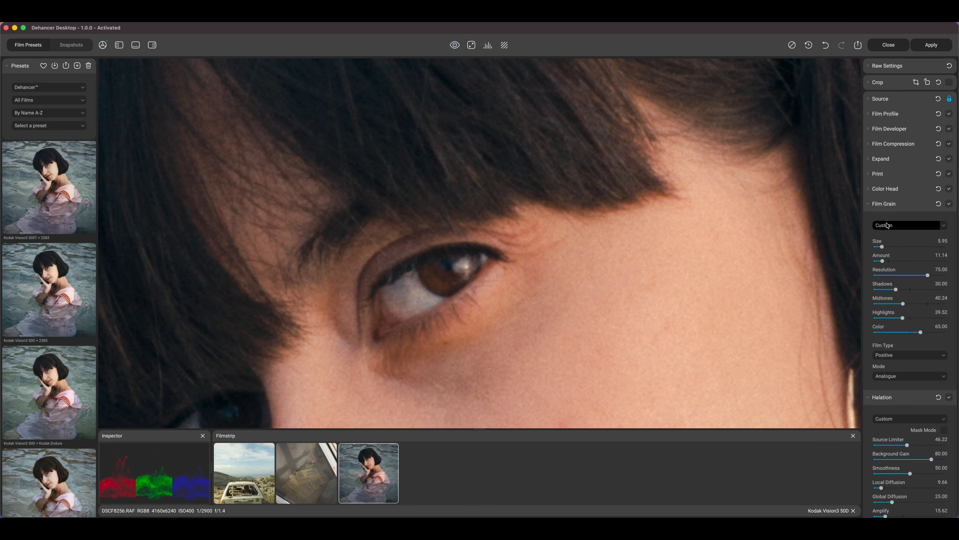
# Step: Set Yellow - Blue to -2.63 in the Color Head settings
pyautogui.click(894, 190)
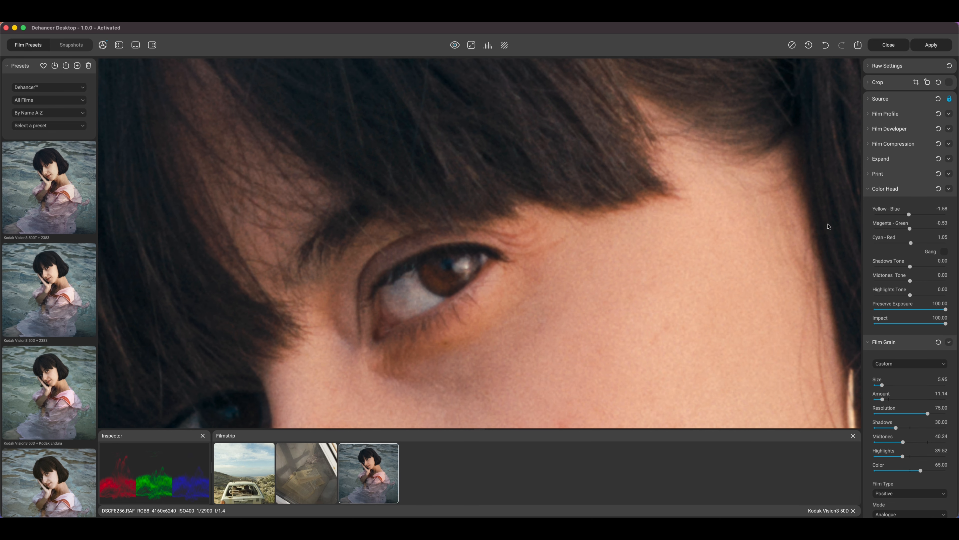
pyautogui.scroll(2, 434, 237)
pyautogui.moveTo(910, 214); pyautogui.dragTo(908, 214)
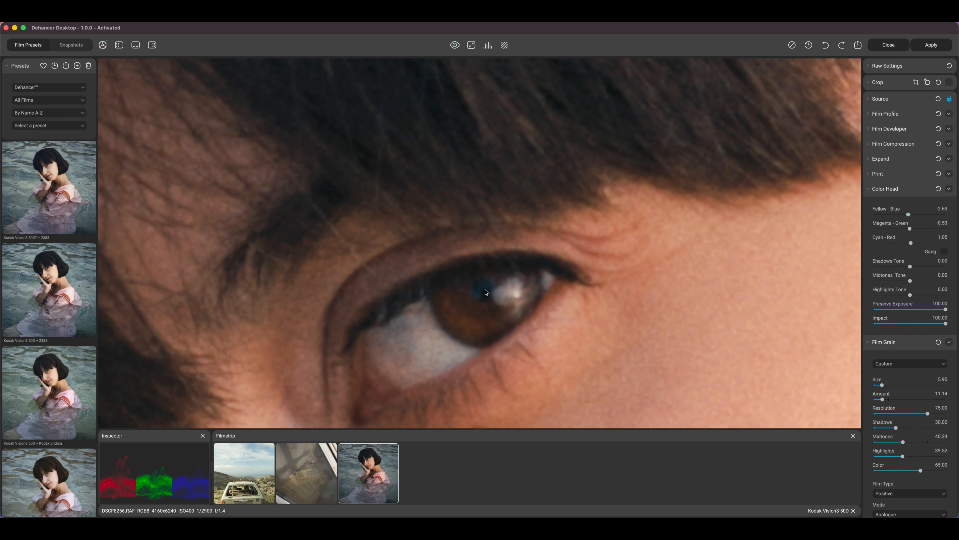
# Step: Examine the skin tones and grain on the woman's face, both close up and from farther out
pyautogui.scroll(-3, 486, 293)
pyautogui.scroll(-3, 487, 295)
pyautogui.scroll(3, 481, 329)
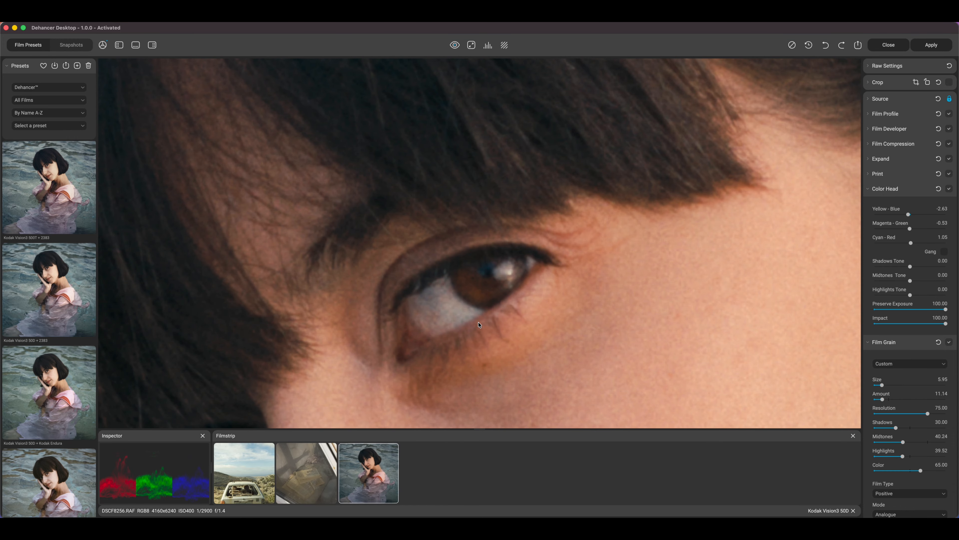
pyautogui.scroll(-5, 678, 280)
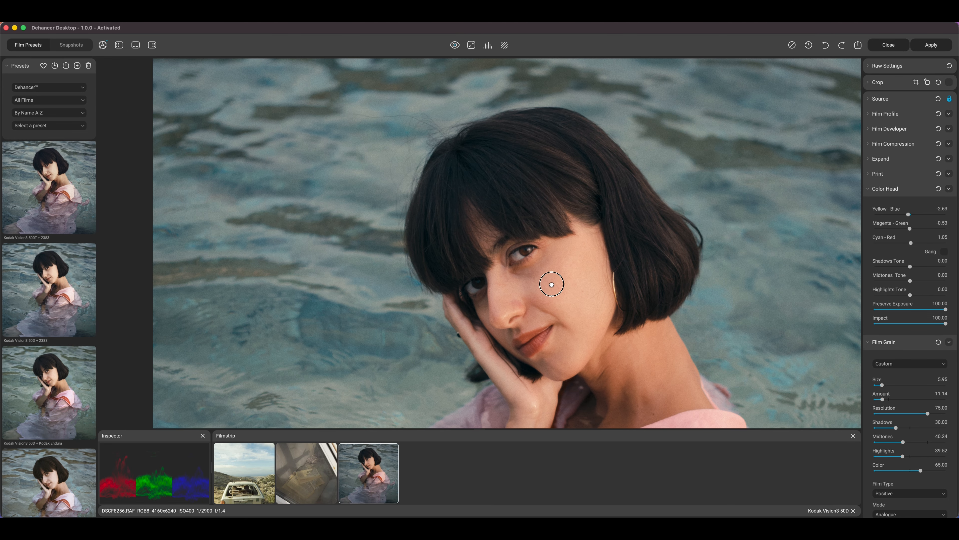
pyautogui.scroll(3, 514, 247)
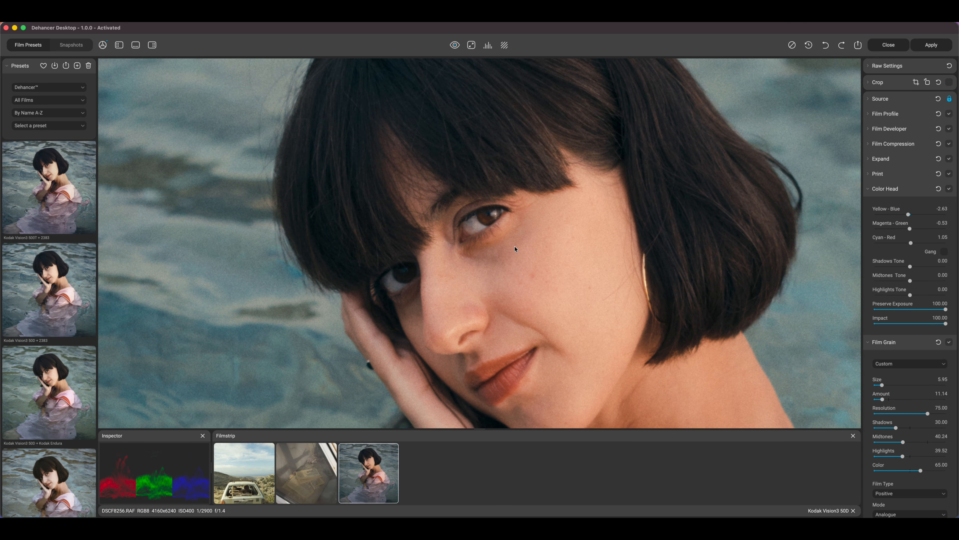
pyautogui.scroll(-3, 543, 308)
pyautogui.moveTo(618, 335); pyautogui.dragTo(562, 331)
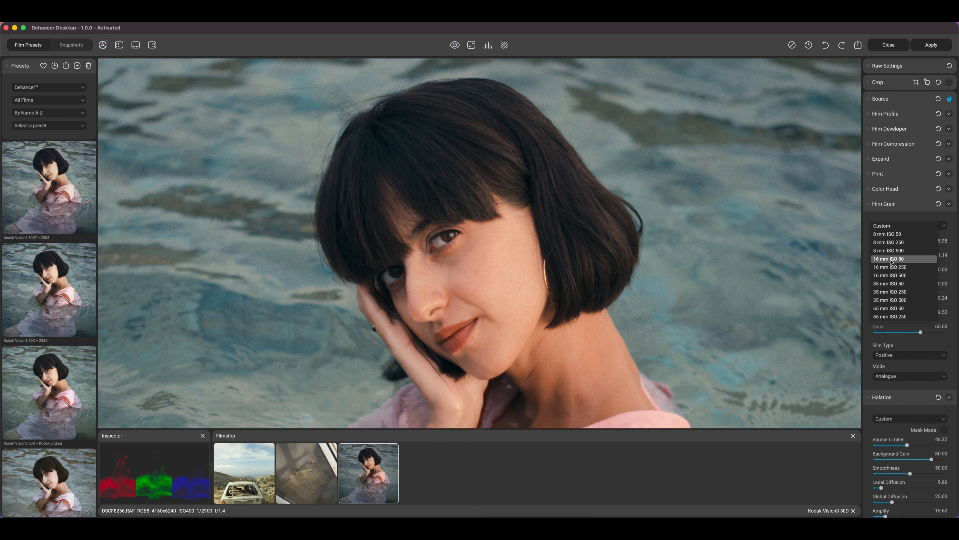
# Step: Try the 8 mm film grain presets on the portrait, ending with 8 mm ISO 500
pyautogui.scroll(-1, 893, 306)
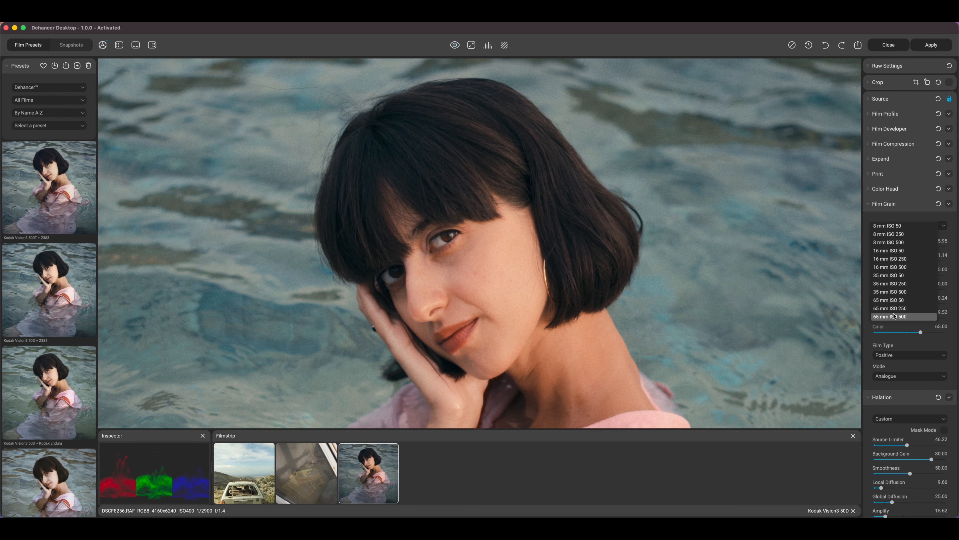
pyautogui.scroll(1, 891, 229)
pyautogui.click(889, 242)
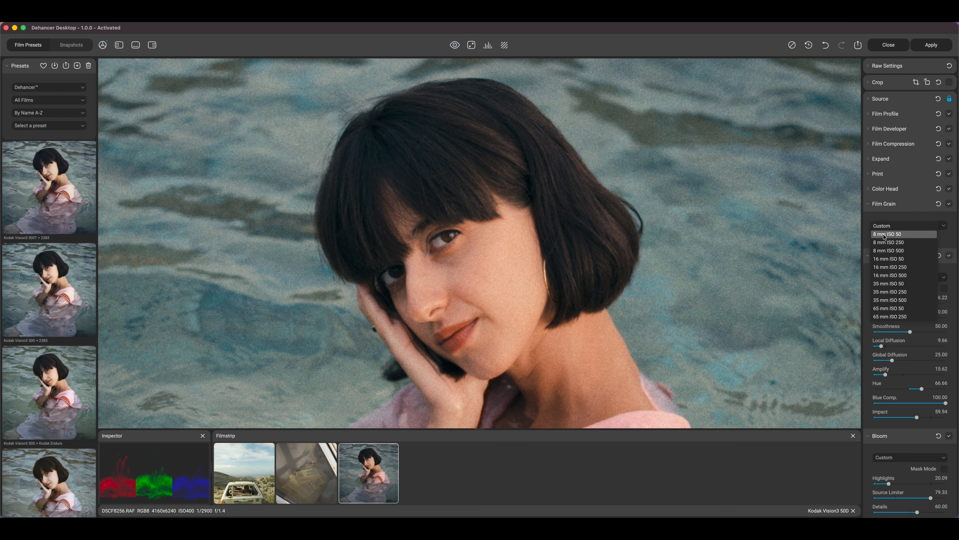
pyautogui.click(884, 251)
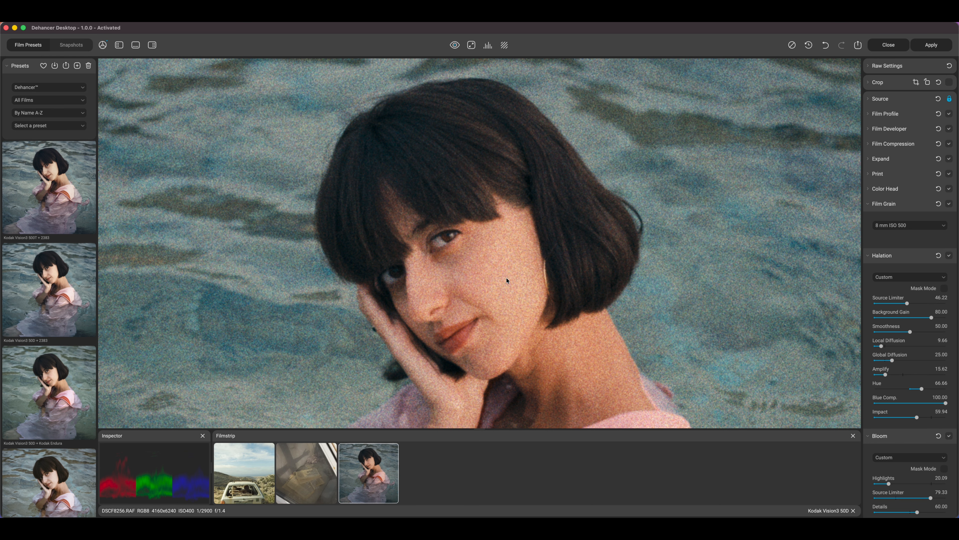
pyautogui.click(901, 225)
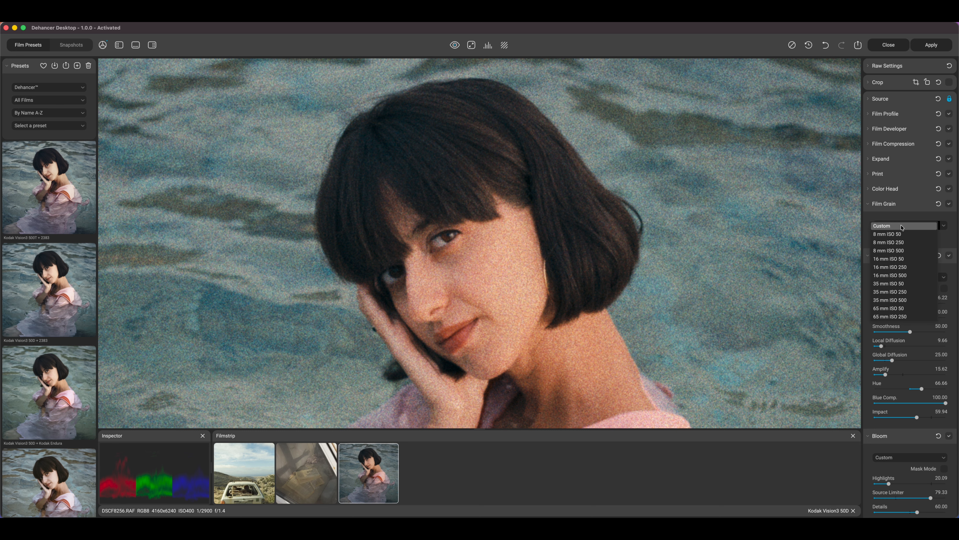
pyautogui.click(901, 250)
# Step: Try the 65 mm ISO 250 and 16 mm ISO 250 film grain presets on the portrait
pyautogui.click(896, 228)
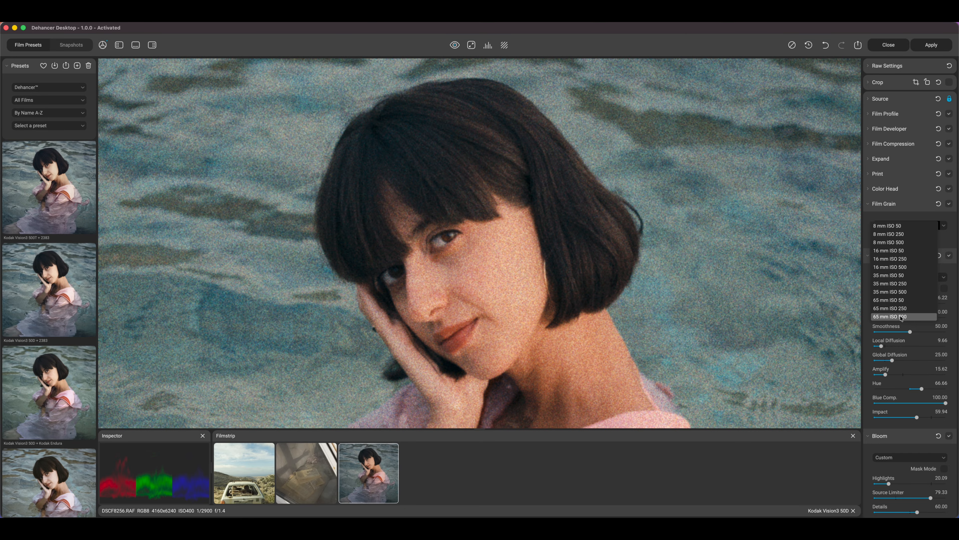
pyautogui.click(906, 309)
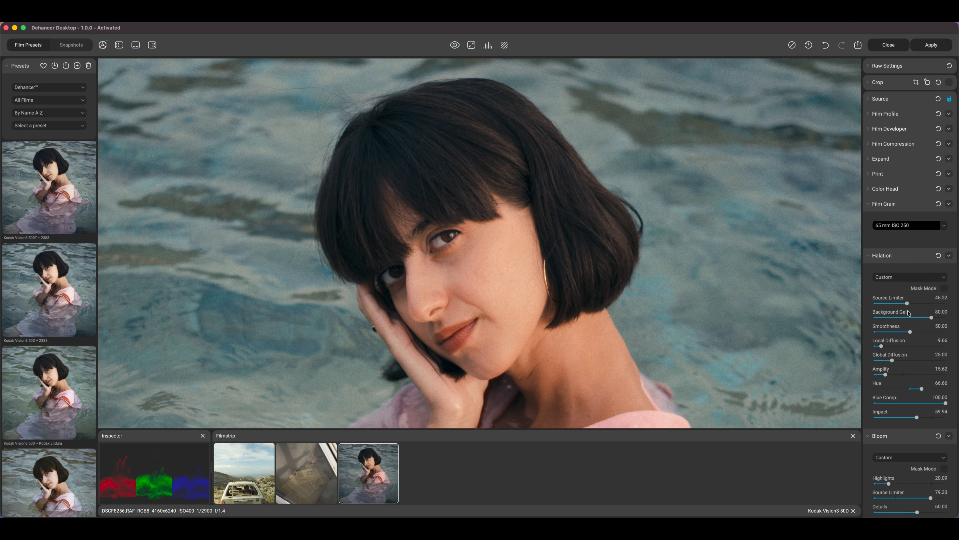
pyautogui.click(904, 226)
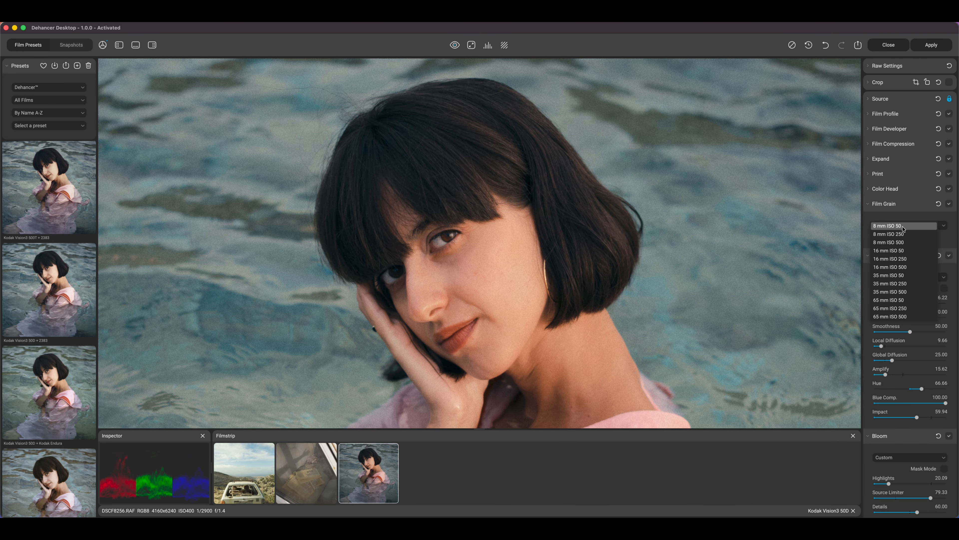
pyautogui.click(911, 259)
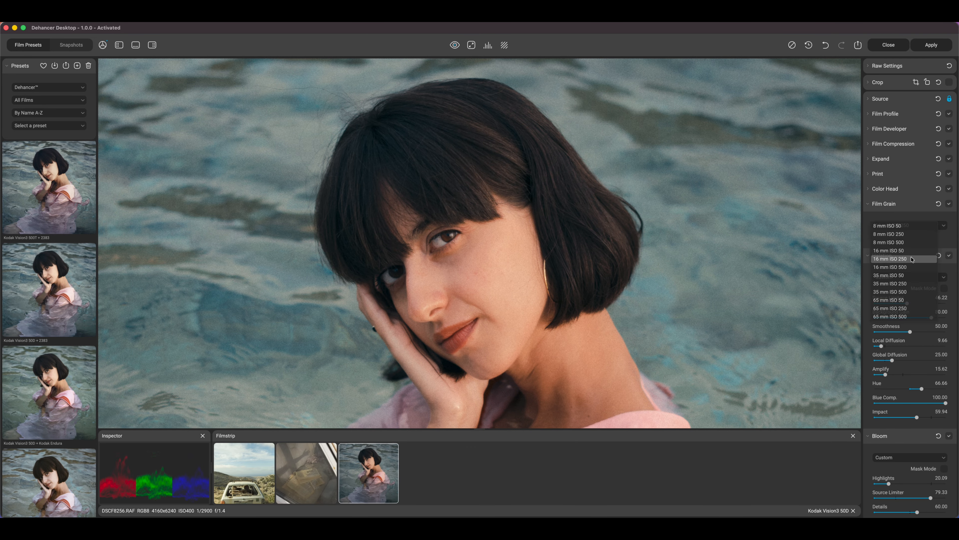
# Step: Set the film grain preset to 16 mm ISO 50 and check the grain on the face
pyautogui.click(907, 226)
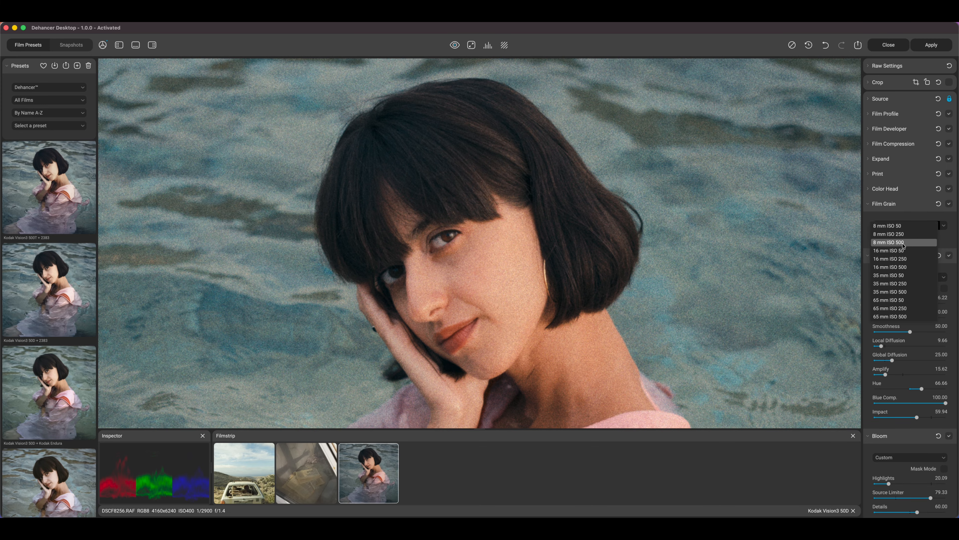
pyautogui.click(913, 250)
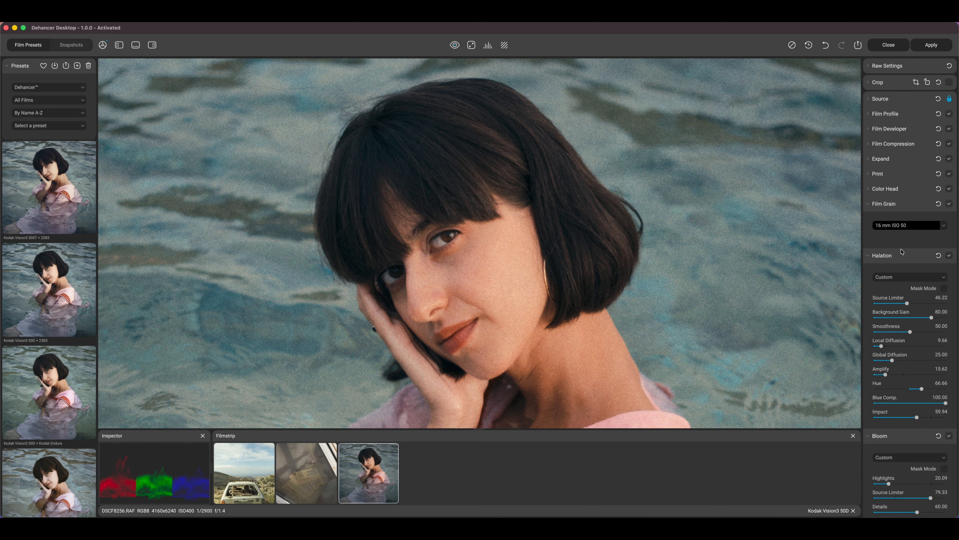
pyautogui.scroll(-3, 450, 308)
pyautogui.scroll(3, 406, 371)
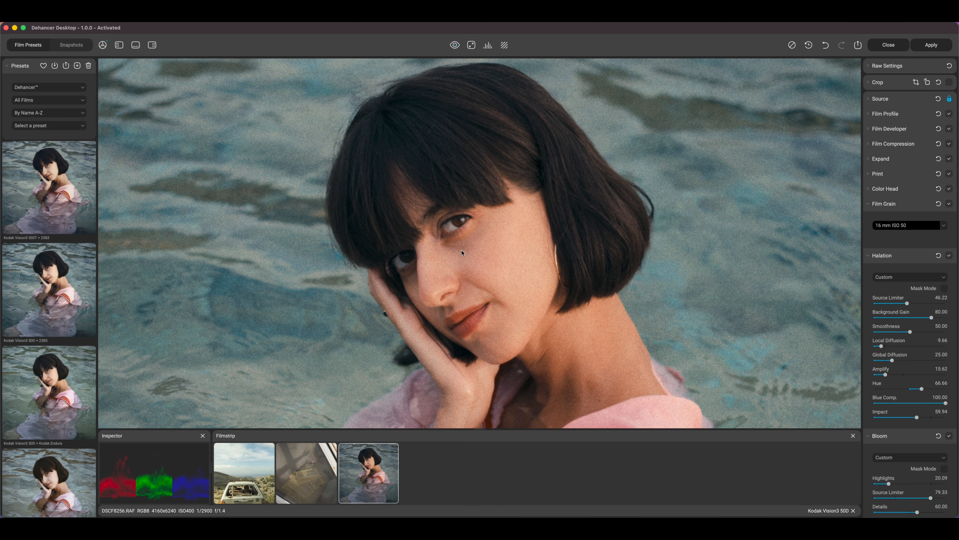
# Step: Set the film grain preset to 35 mm ISO 50 and check the grain on the face
pyautogui.click(899, 226)
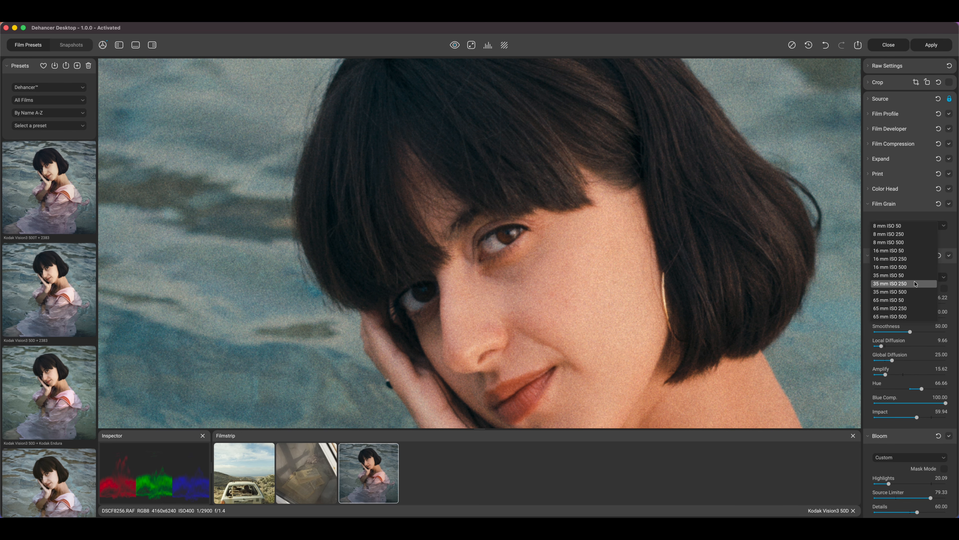
pyautogui.click(915, 275)
pyautogui.scroll(-3, 598, 343)
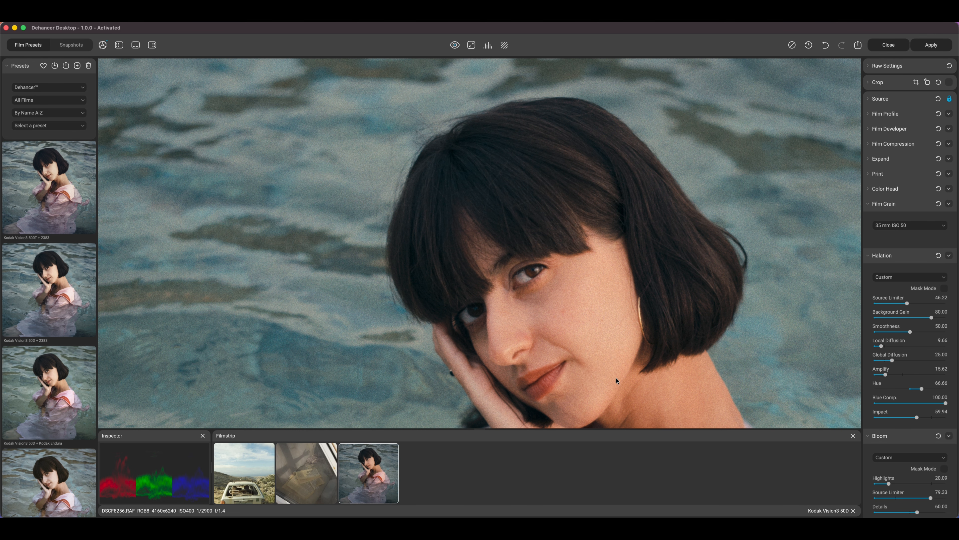
pyautogui.scroll(4, 588, 325)
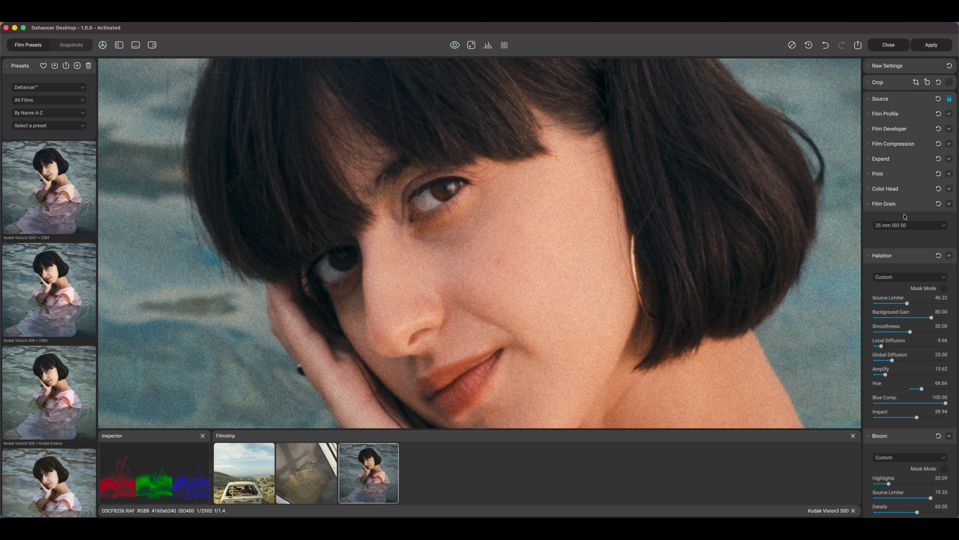
# Step: Switch the film grain to Custom with Highlights 11.88, Midtones 36.84 and Shadows 40.53, and check the grain from farther out
pyautogui.click(899, 226)
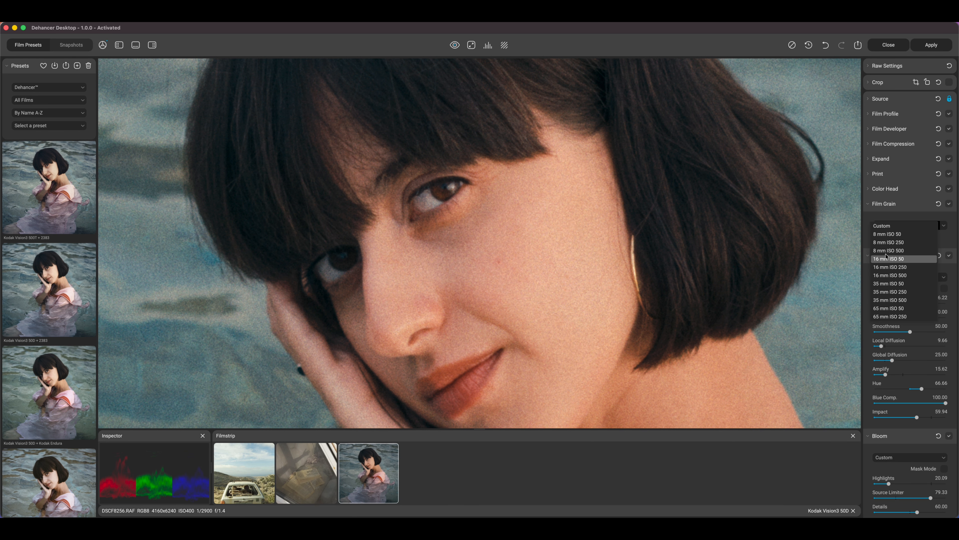
pyautogui.click(902, 227)
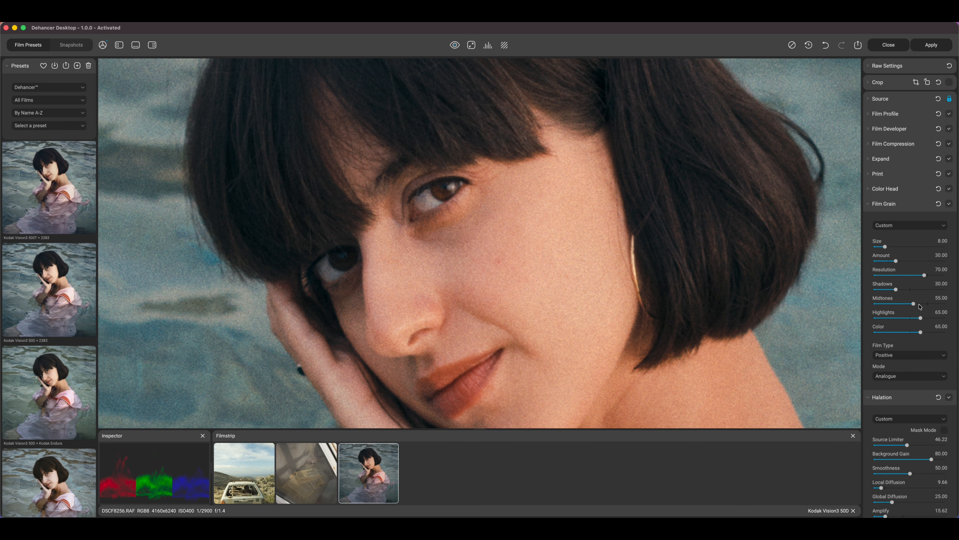
pyautogui.moveTo(922, 320); pyautogui.dragTo(882, 323)
pyautogui.moveTo(901, 321); pyautogui.dragTo(879, 319)
pyautogui.moveTo(879, 320); pyautogui.dragTo(903, 289)
pyautogui.scroll(-3, 480, 328)
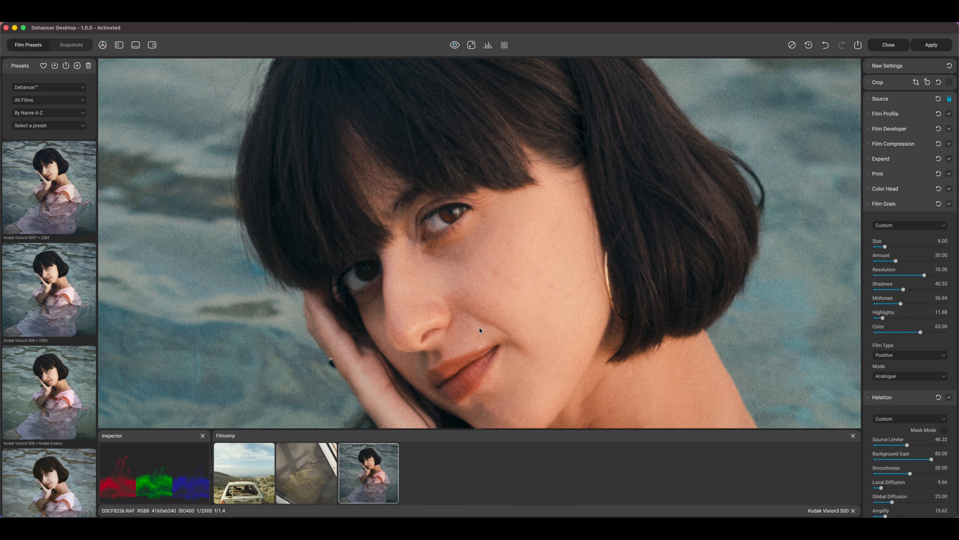
pyautogui.scroll(-2, 480, 388)
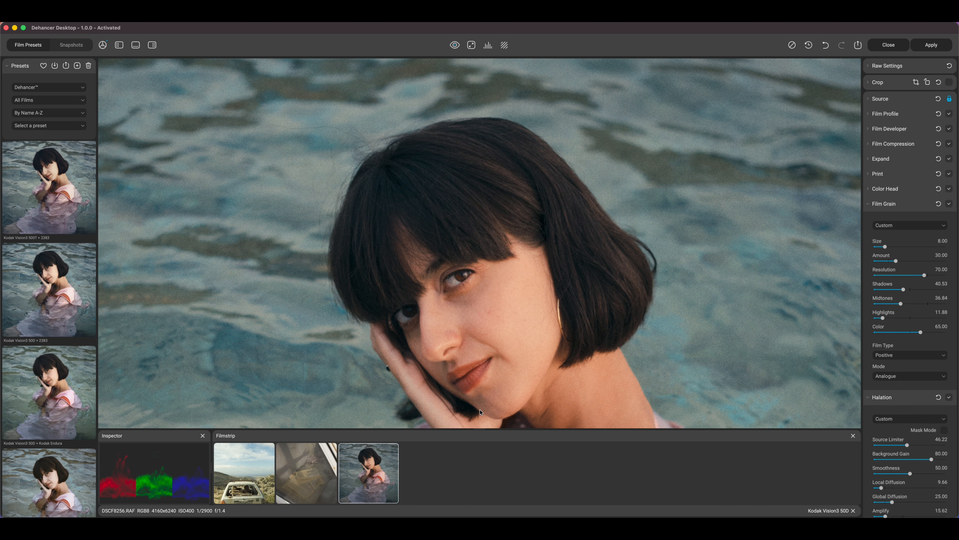
pyautogui.scroll(-2, 480, 306)
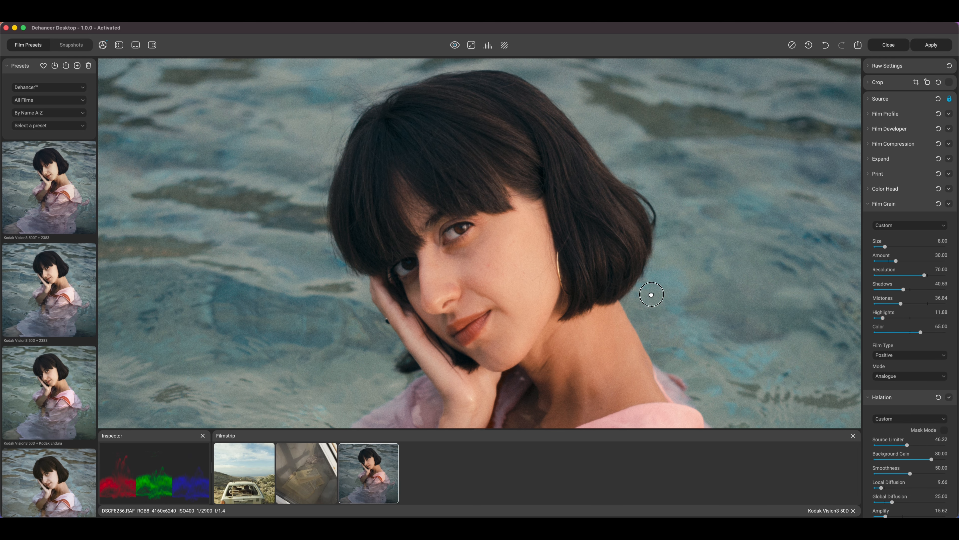
pyautogui.scroll(-3, 605, 283)
pyautogui.scroll(1, 540, 217)
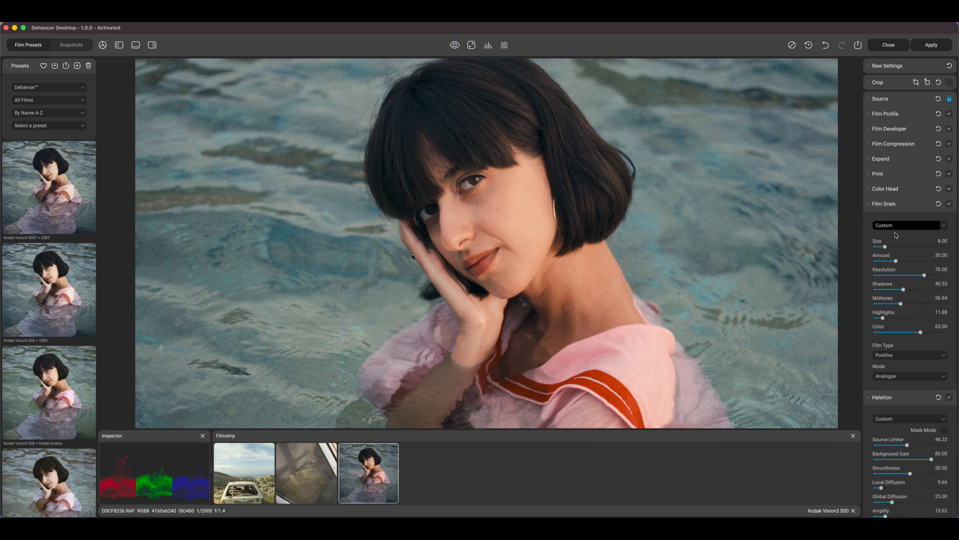
pyautogui.click(898, 204)
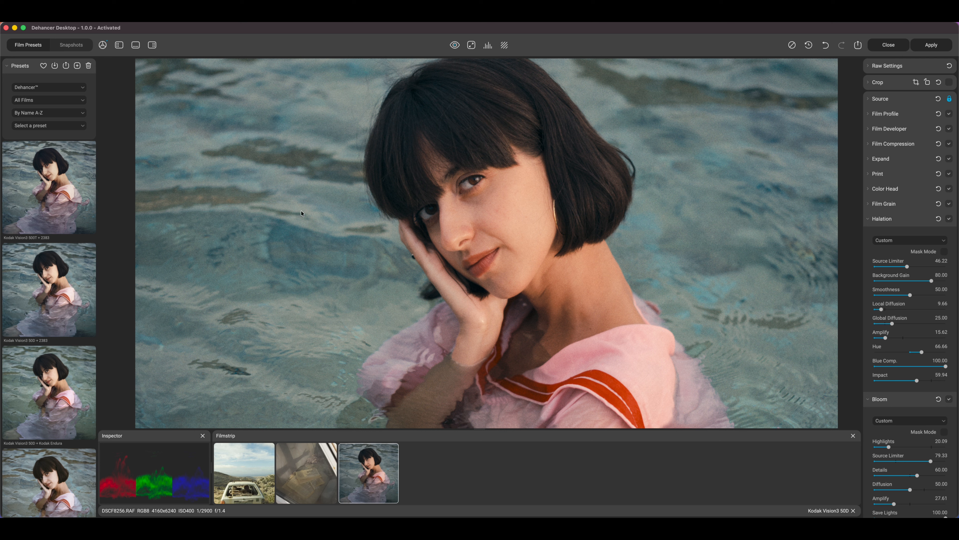
# Step: Try the 8 mm / Super 8 and 8 mm / Super 8 No Remjet halation presets on the portrait
pyautogui.click(912, 238)
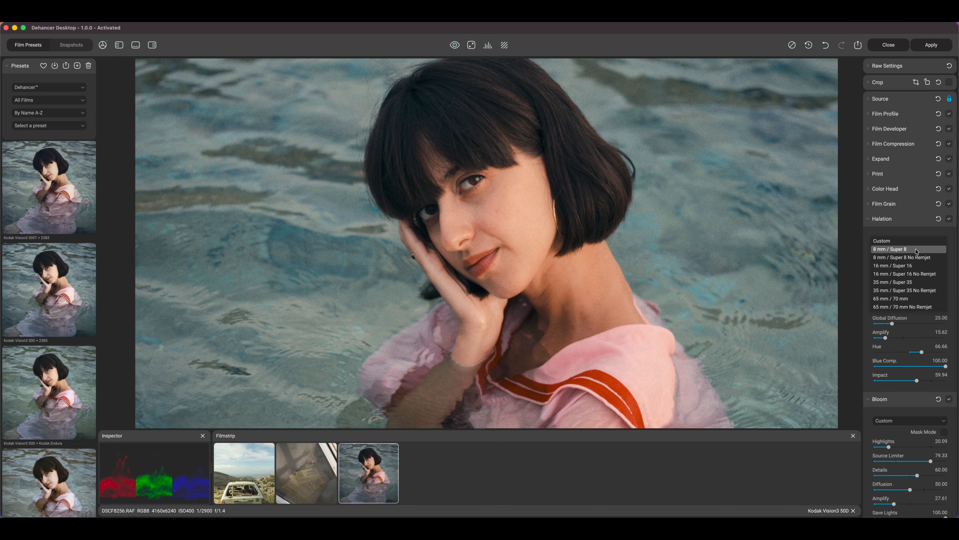
pyautogui.click(915, 250)
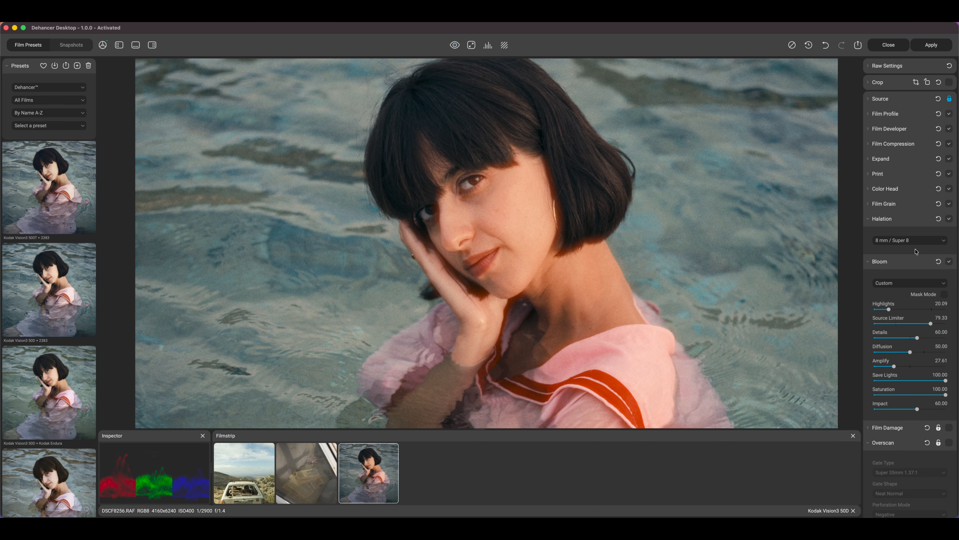
pyautogui.click(930, 242)
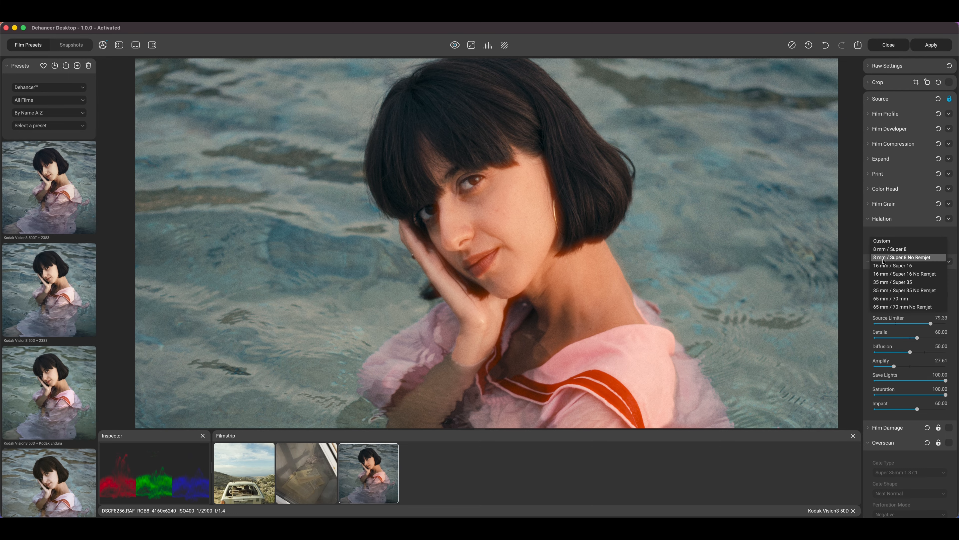
pyautogui.click(908, 258)
# Step: Apply the 35 mm / Super 35 halation preset and switch it to Custom for manual adjustment
pyautogui.click(907, 241)
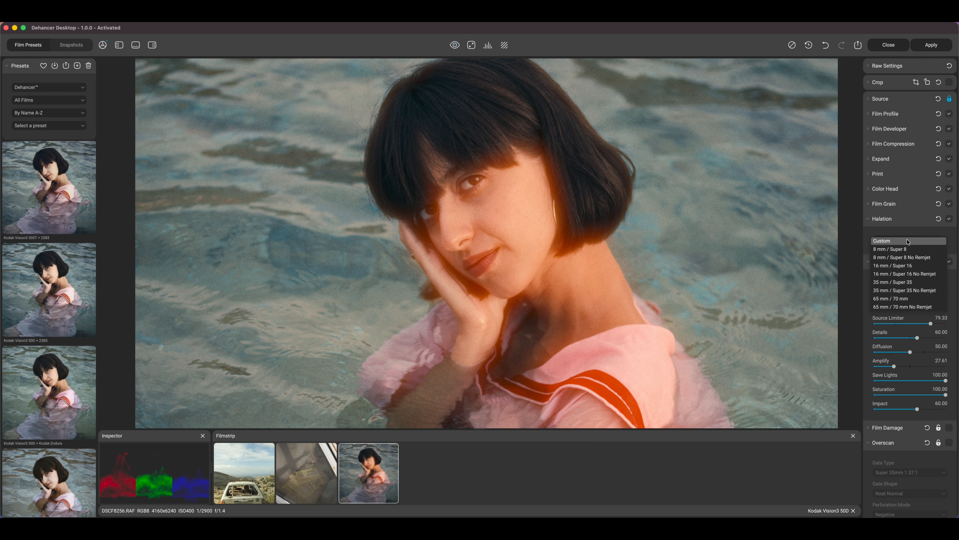
pyautogui.click(921, 282)
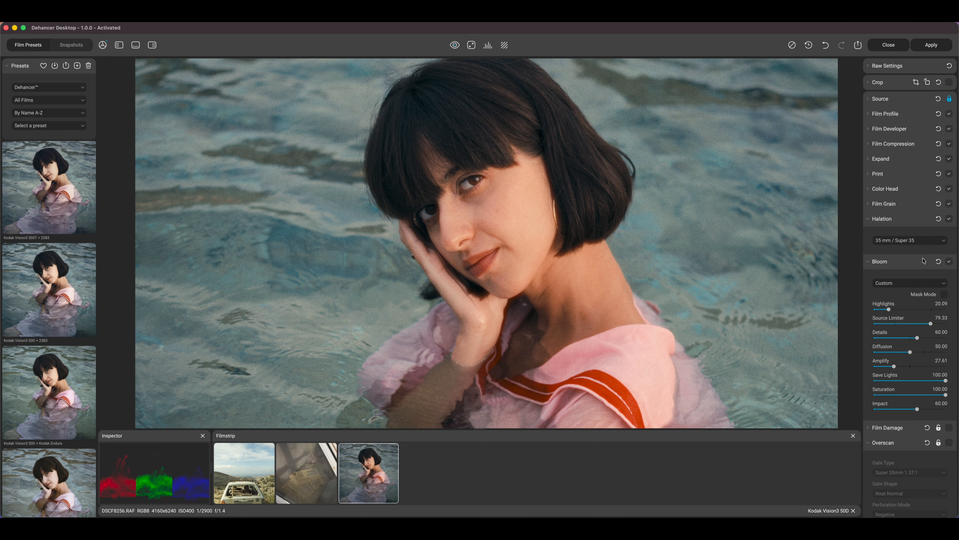
pyautogui.click(912, 240)
pyautogui.click(911, 241)
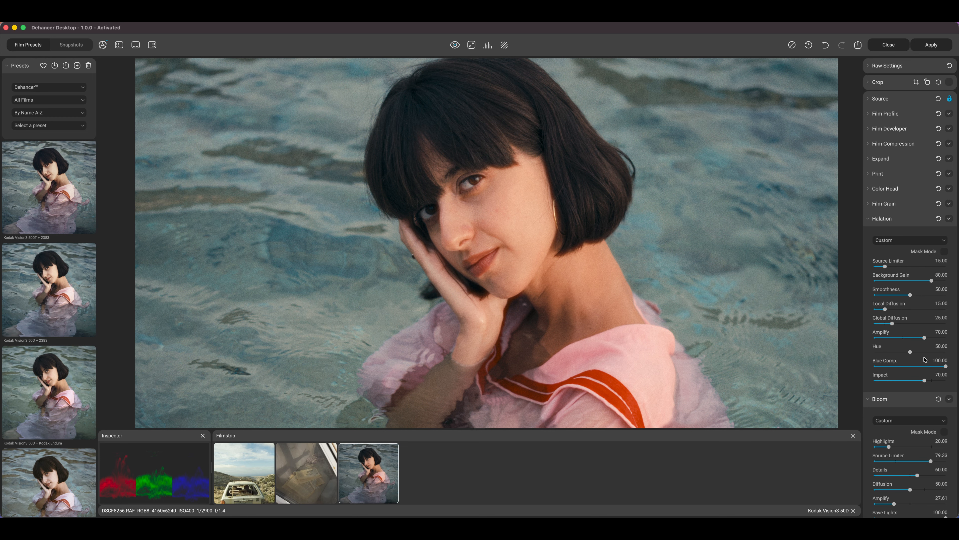
# Step: Set the halation's Source Limiter to 34.74 and its Impact to 62.73
pyautogui.click(905, 267)
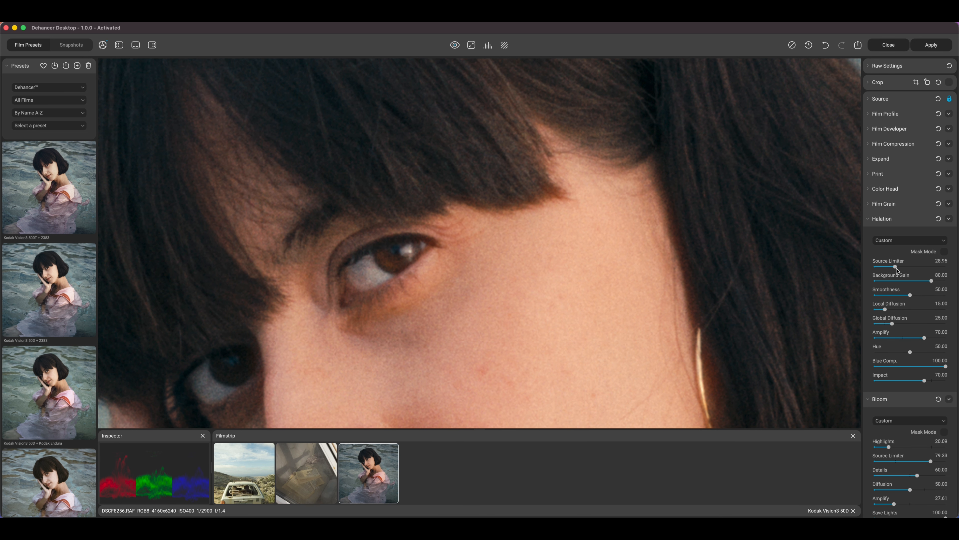
pyautogui.moveTo(898, 271)
pyautogui.mouseDown()
pyautogui.moveTo(903, 265)
pyautogui.moveTo(893, 266)
pyautogui.mouseUp()
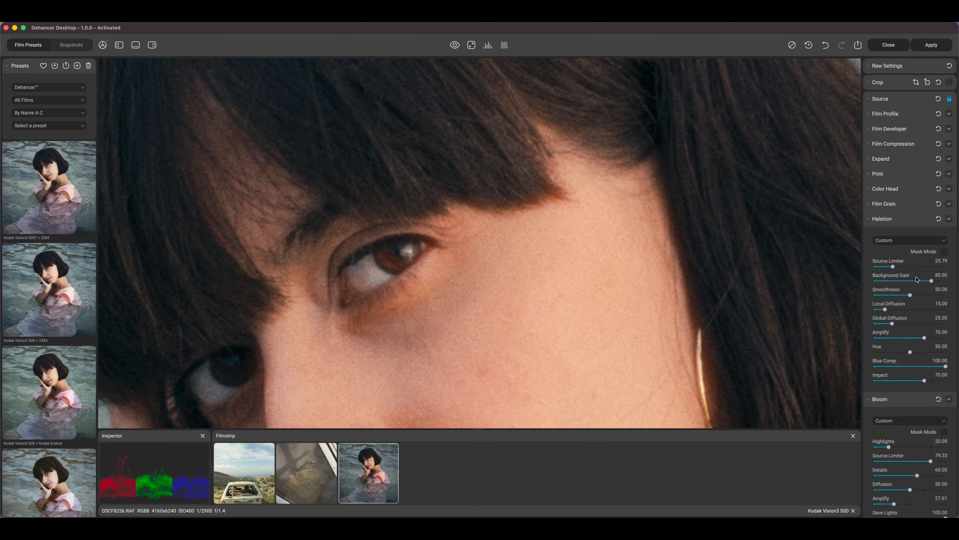
pyautogui.moveTo(902, 270); pyautogui.dragTo(896, 266)
pyautogui.moveTo(908, 383)
pyautogui.mouseDown()
pyautogui.moveTo(930, 382)
pyautogui.moveTo(908, 384)
pyautogui.moveTo(919, 382)
pyautogui.mouseUp()
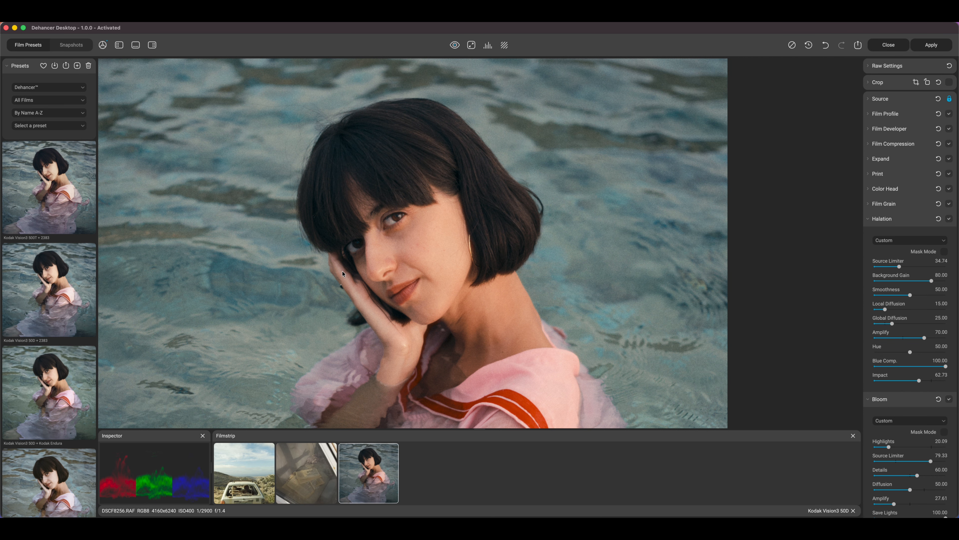
pyautogui.moveTo(447, 317); pyautogui.dragTo(494, 283)
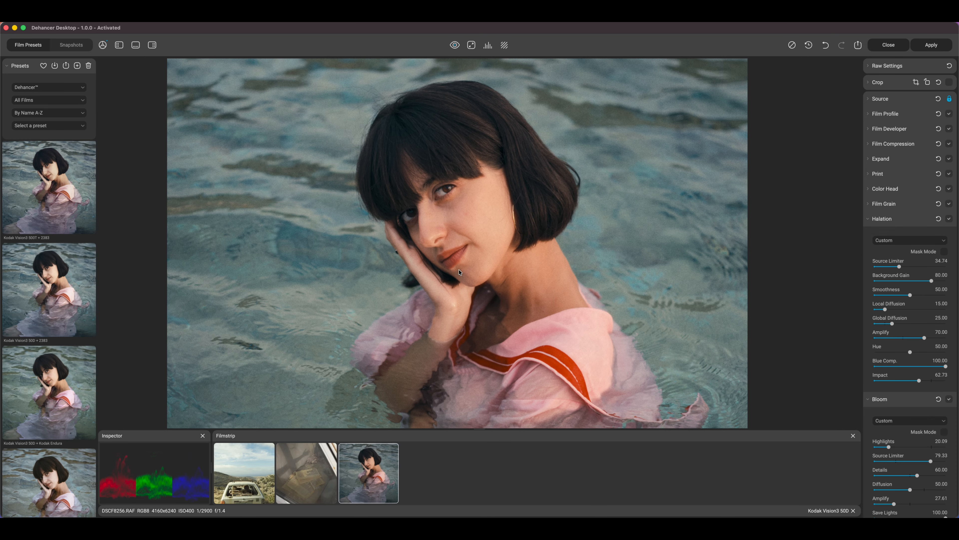
# Step: Try the 8 mm / Super 8 and 16 mm / Super 16 bloom presets on the portrait
pyautogui.click(905, 256)
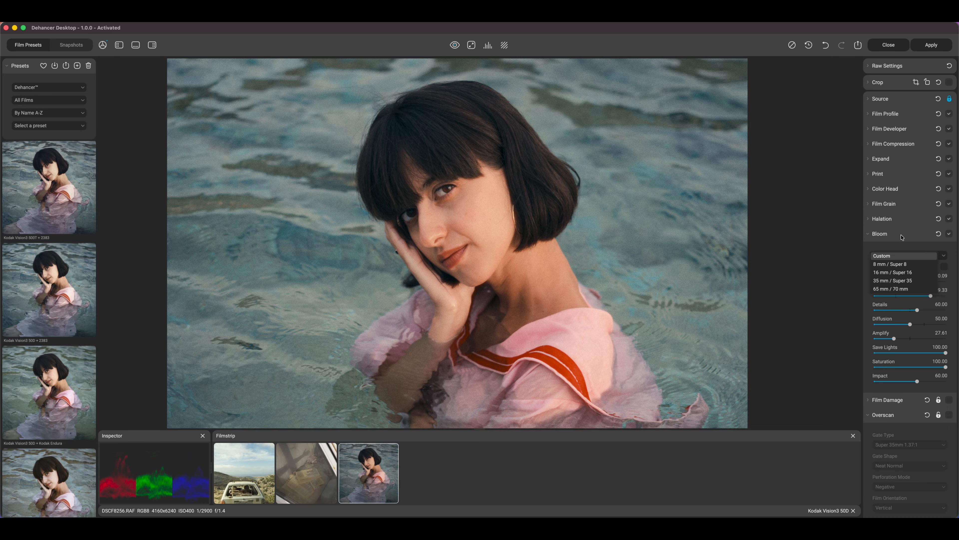
pyautogui.click(904, 265)
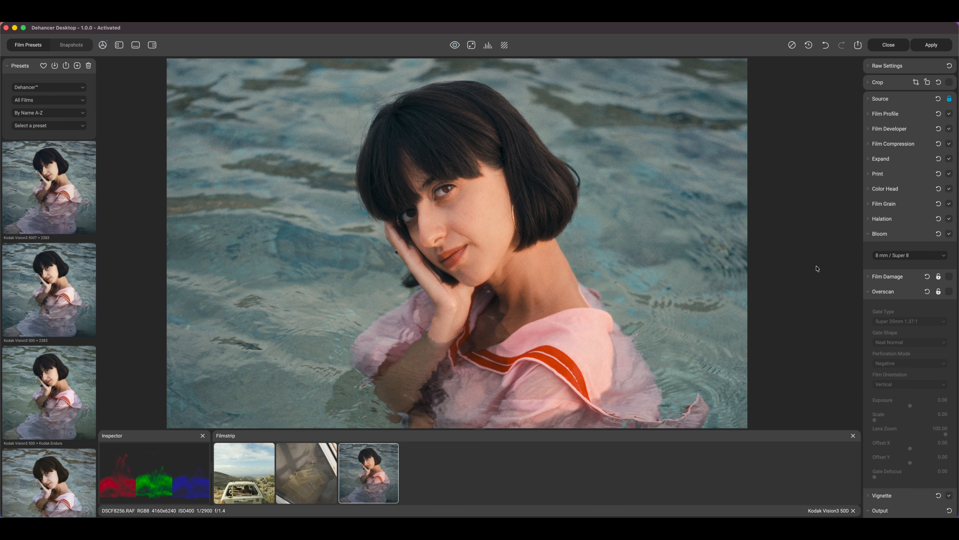
pyautogui.click(910, 257)
pyautogui.click(911, 274)
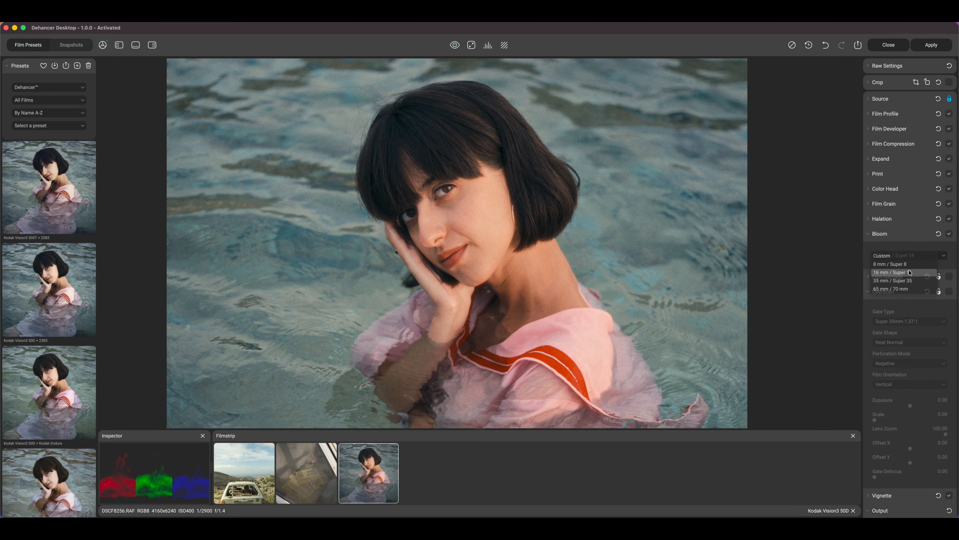
pyautogui.click(902, 256)
pyautogui.click(906, 272)
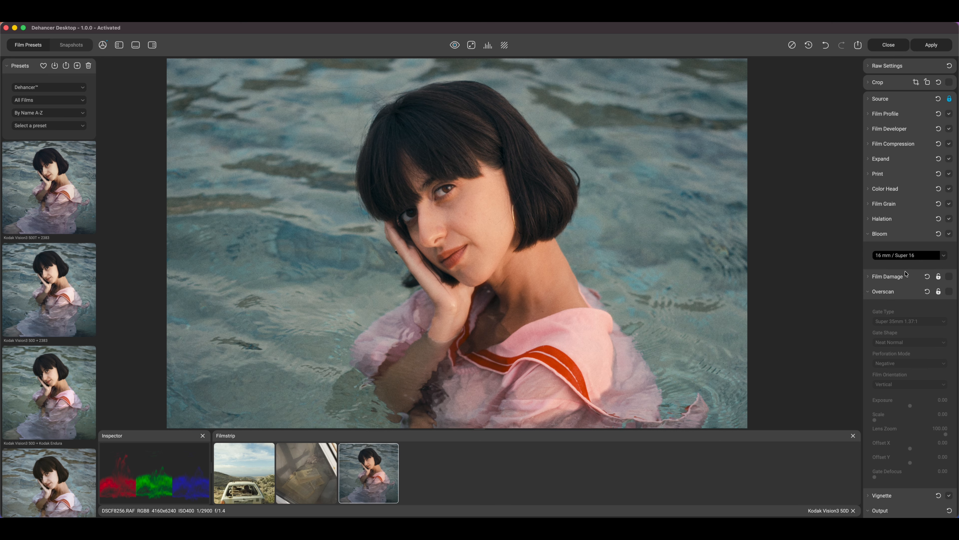
# Step: Return the bloom preset to Custom and adjust the bloom's Impact
pyautogui.click(908, 257)
pyautogui.click(907, 254)
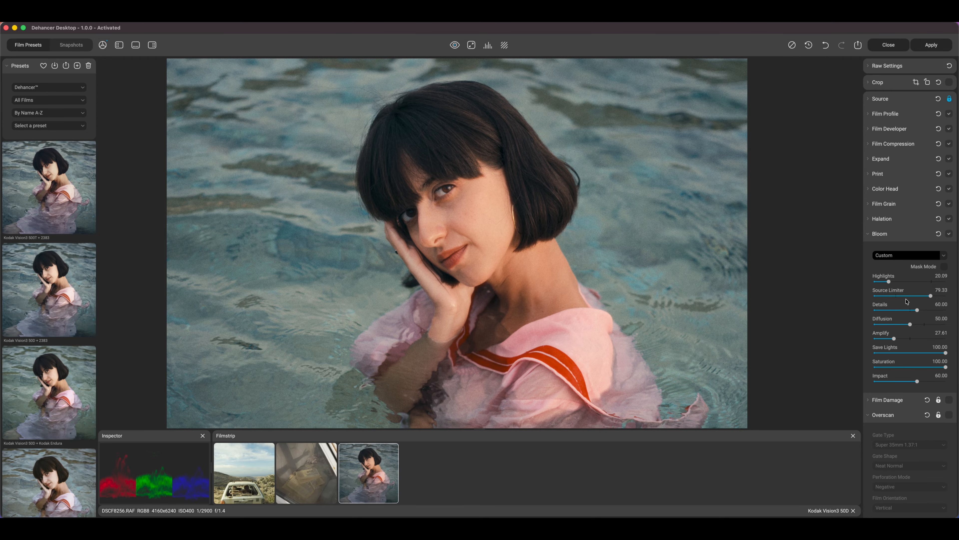
pyautogui.moveTo(904, 382)
pyautogui.mouseDown()
pyautogui.moveTo(916, 384)
pyautogui.moveTo(894, 384)
pyautogui.moveTo(939, 386)
pyautogui.moveTo(902, 385)
pyautogui.moveTo(929, 385)
pyautogui.moveTo(902, 384)
pyautogui.moveTo(912, 387)
pyautogui.mouseUp()
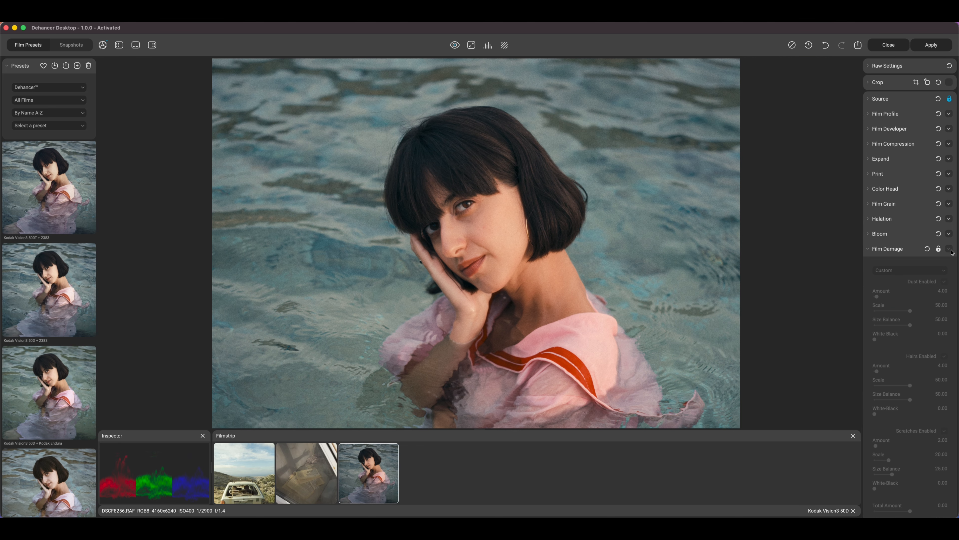
# Step: Enable Film Damage with the 65 mm / 70 mm preset and refresh the damage pattern
pyautogui.click(949, 249)
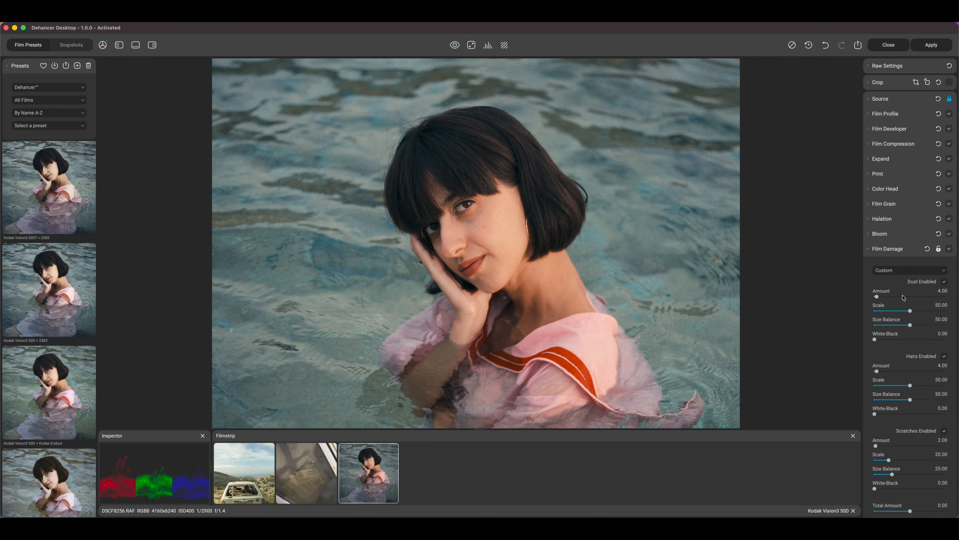
pyautogui.click(899, 270)
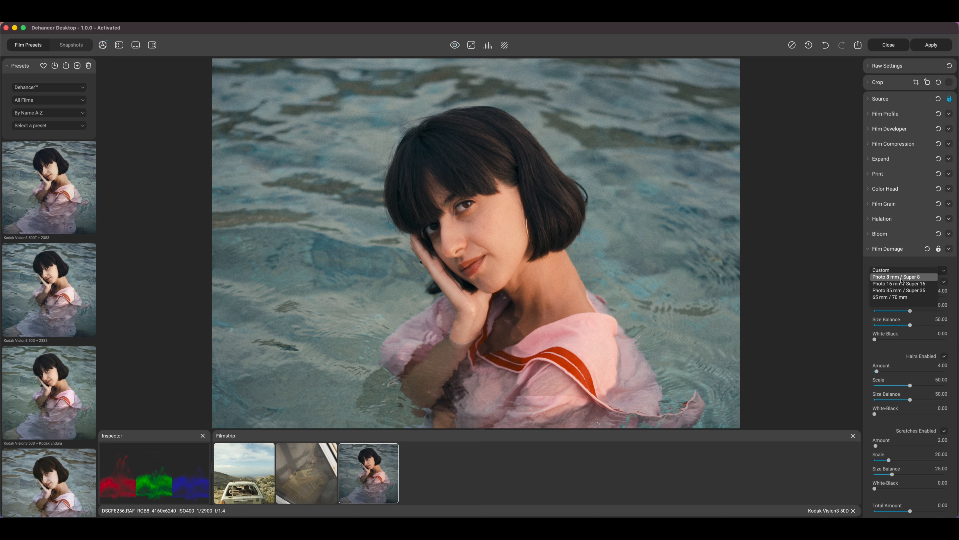
pyautogui.click(907, 298)
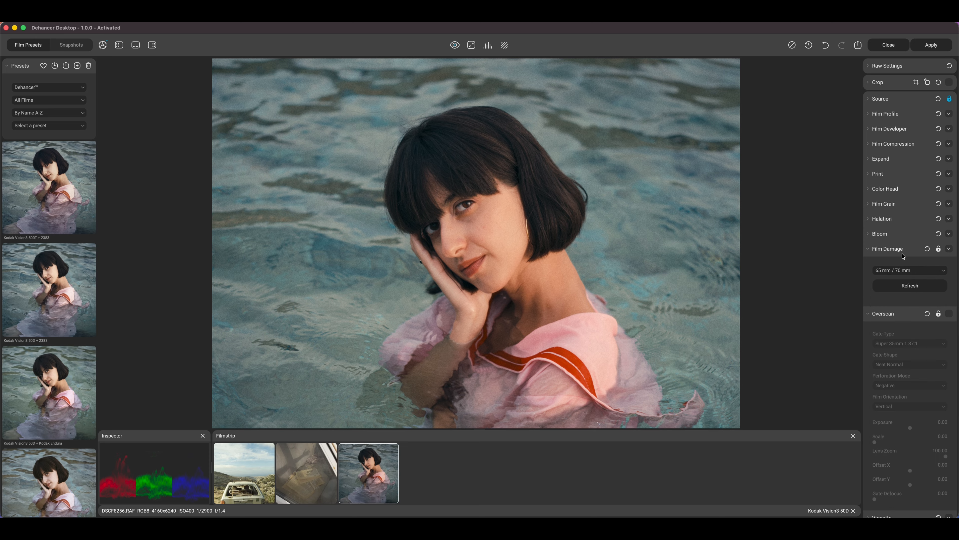
pyautogui.click(934, 291)
# Step: Set the film damage preset to Photo 16 mm / Super 16 and generate several new damage patterns
pyautogui.click(910, 270)
pyautogui.click(911, 293)
pyautogui.click(913, 289)
pyautogui.click(913, 289)
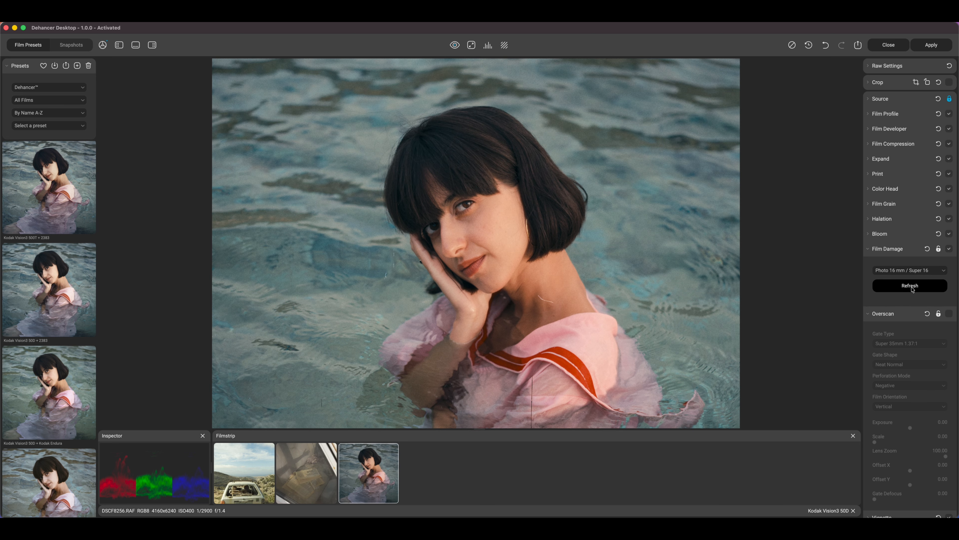
pyautogui.click(912, 287)
# Step: Try a Custom film damage setting with an adjusted dust White-Black balance, and turn Film Damage off
pyautogui.click(907, 271)
pyautogui.click(907, 271)
pyautogui.scroll(-5, 906, 368)
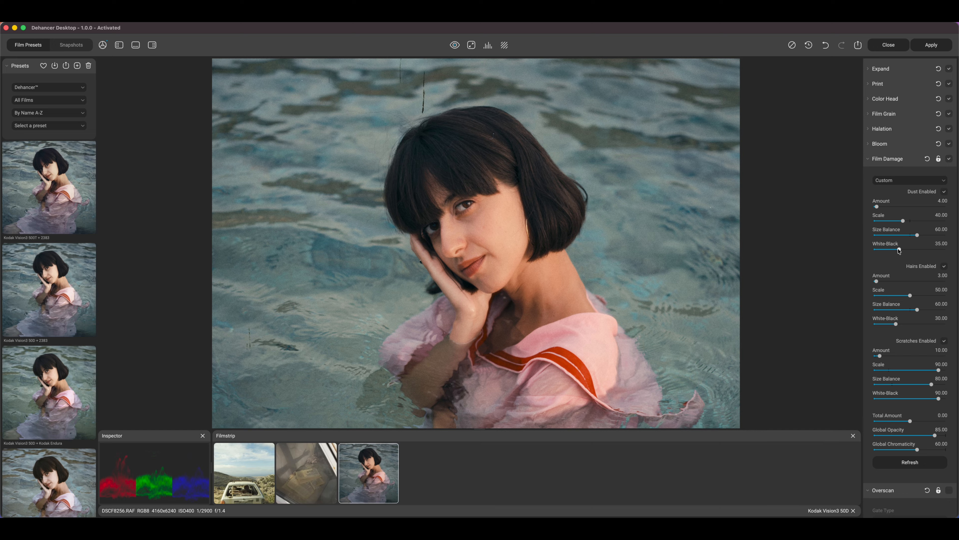
pyautogui.moveTo(900, 250); pyautogui.dragTo(901, 251)
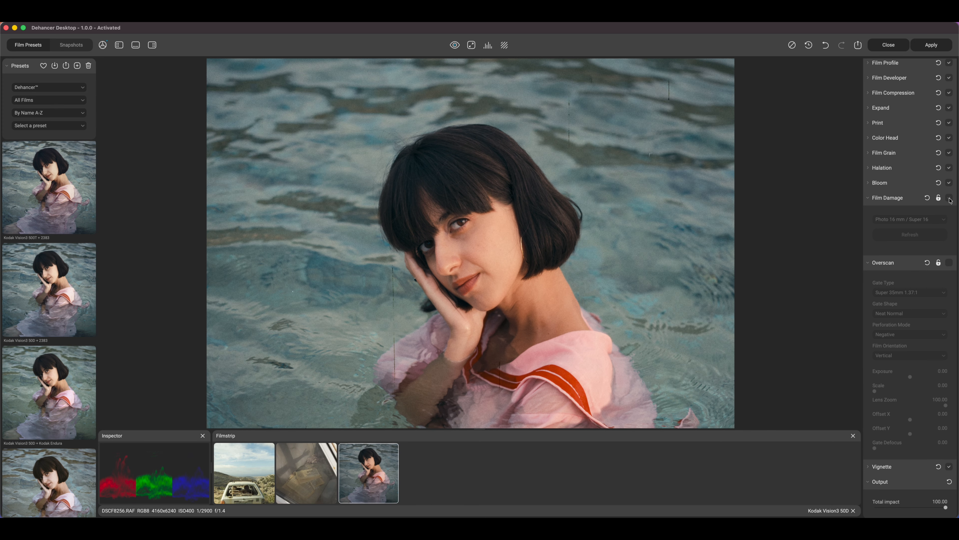
pyautogui.click(911, 201)
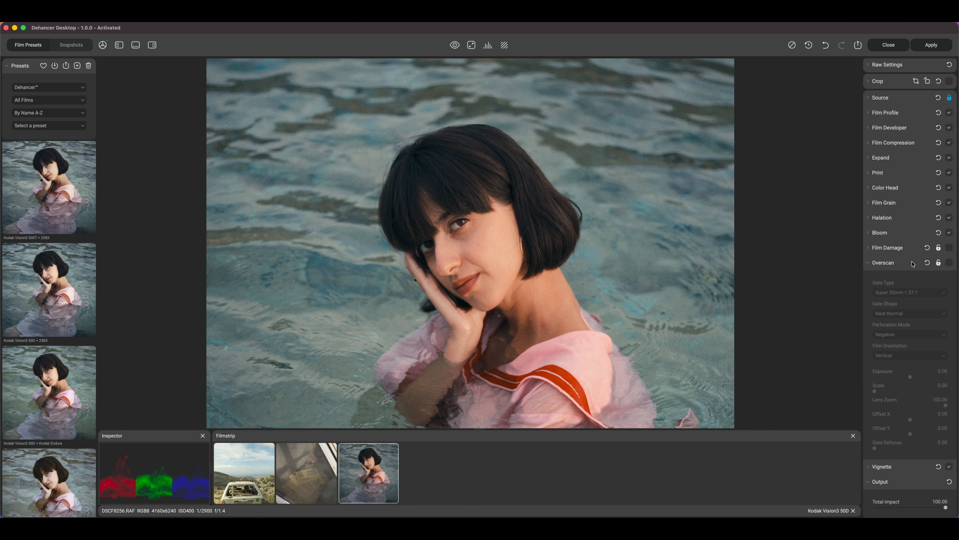
# Step: Try Overscan with Horizontal film orientation, Scale 47.84 and Gate Defocus 48.13, and turn it off
pyautogui.click(950, 263)
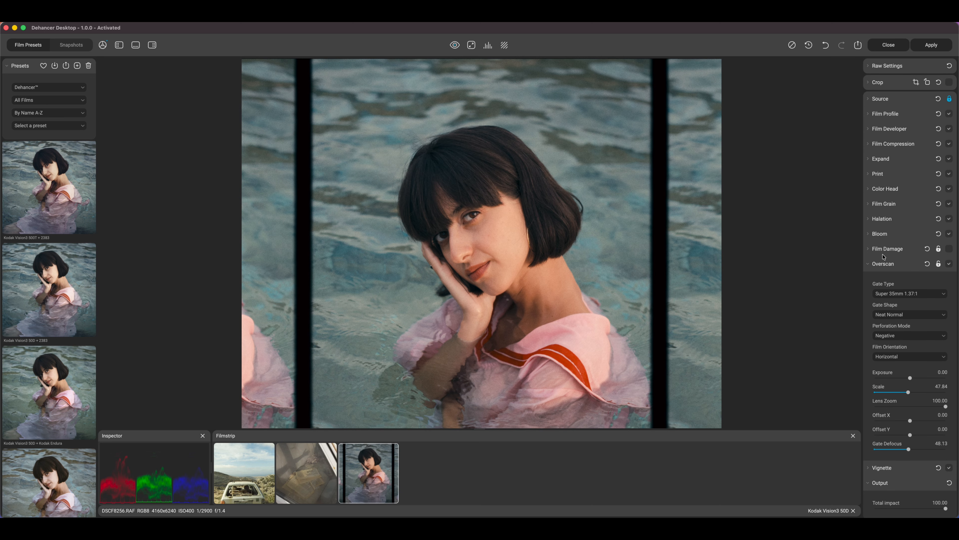
pyautogui.click(949, 264)
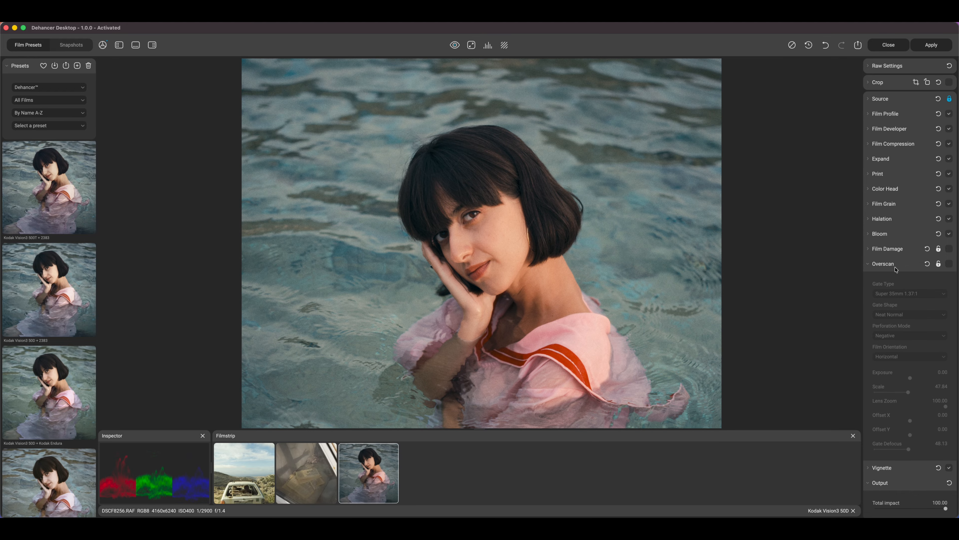
# Step: Adjust the vignette's exposure, size and feather on the portrait and check the effect across the whole frame
pyautogui.click(876, 265)
pyautogui.click(884, 280)
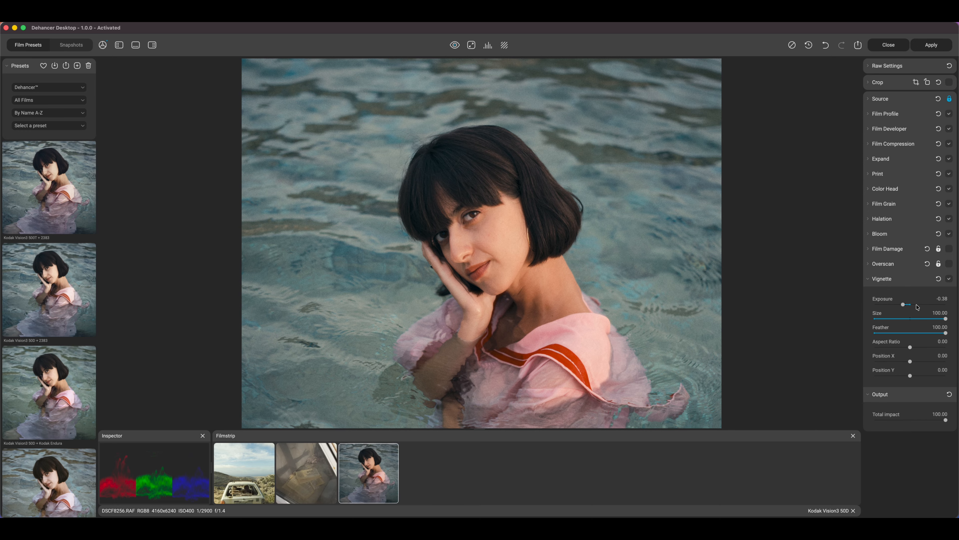
pyautogui.moveTo(918, 307); pyautogui.dragTo(942, 335)
pyautogui.click(932, 319)
pyautogui.click(912, 281)
pyautogui.scroll(-3, 492, 296)
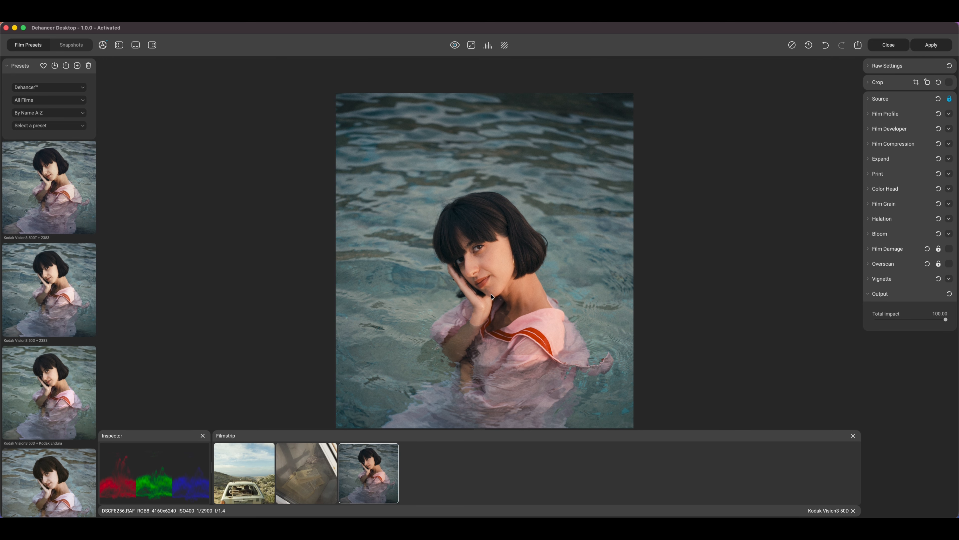
# Step: Try lowering the Total impact to about 80 and reset it to its default
pyautogui.scroll(3, 494, 292)
pyautogui.moveTo(503, 335); pyautogui.dragTo(499, 288)
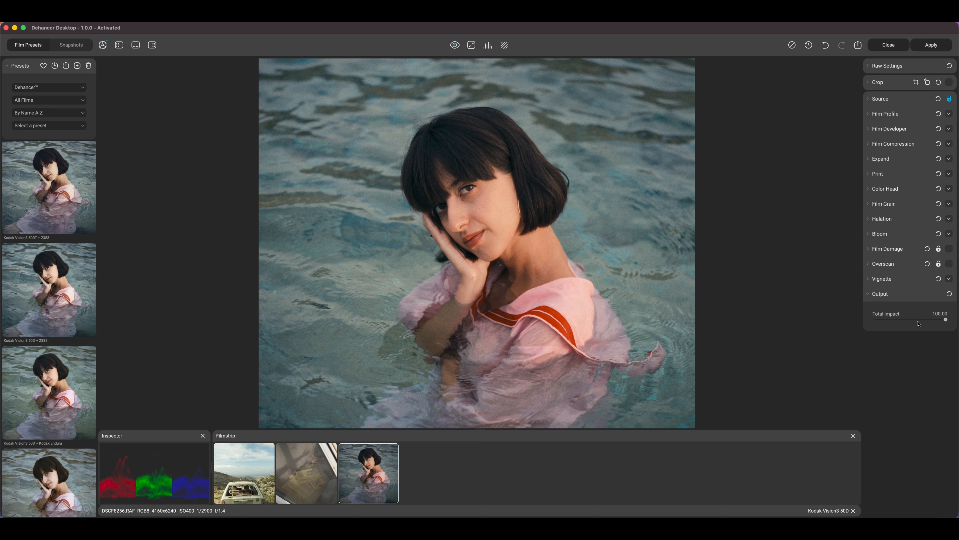
pyautogui.moveTo(945, 320); pyautogui.dragTo(932, 318)
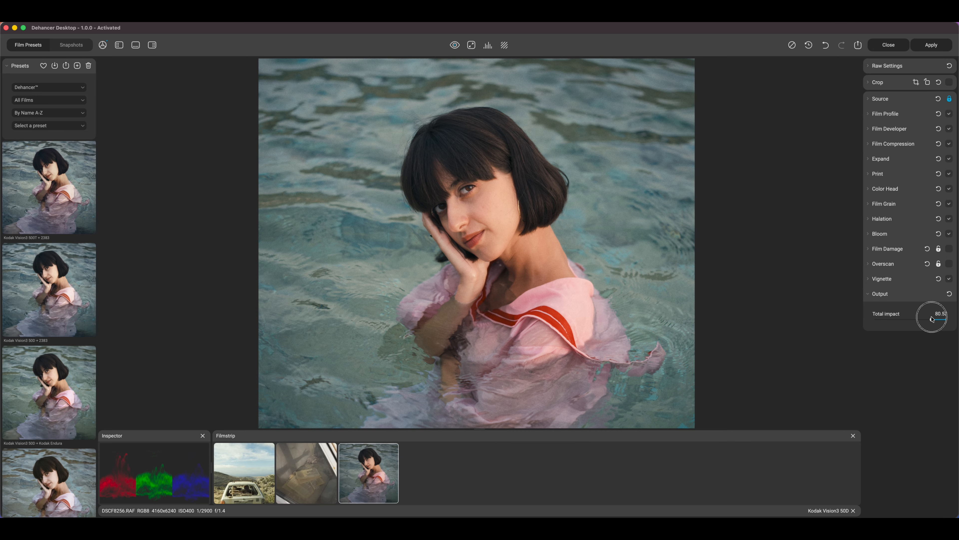
pyautogui.doubleClick(932, 319)
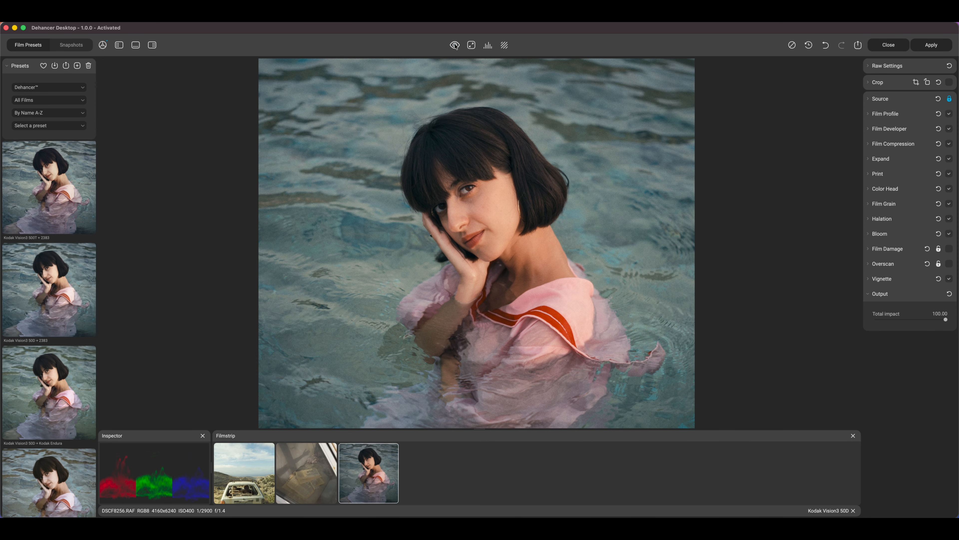
# Step: Compare the portrait with and without the edits several times and browse the film preset thumbnails
pyautogui.click(455, 46)
pyautogui.click(455, 46)
pyautogui.click(455, 46)
pyautogui.click(456, 45)
pyautogui.click(455, 46)
pyautogui.click(456, 46)
pyautogui.scroll(-3, 506, 196)
pyautogui.scroll(3, 506, 196)
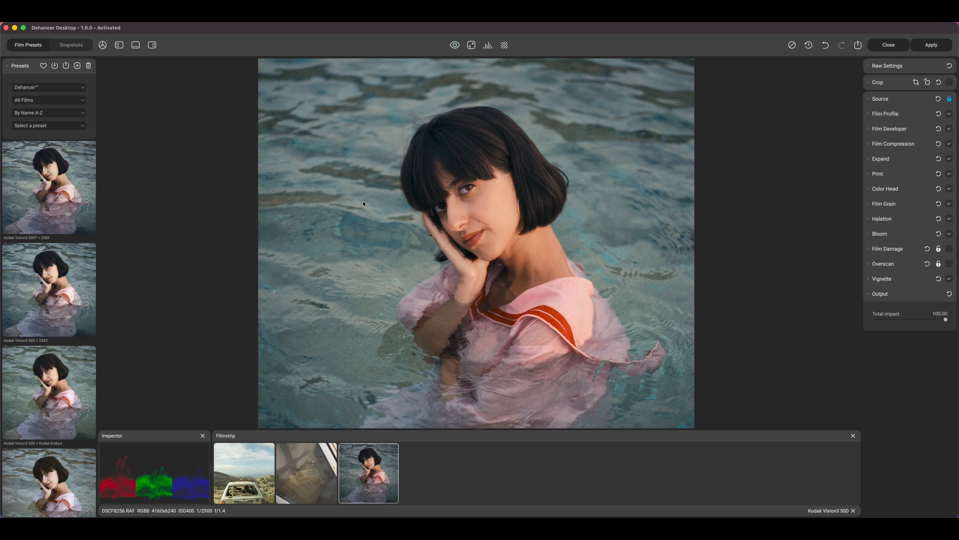
pyautogui.scroll(-4, 63, 342)
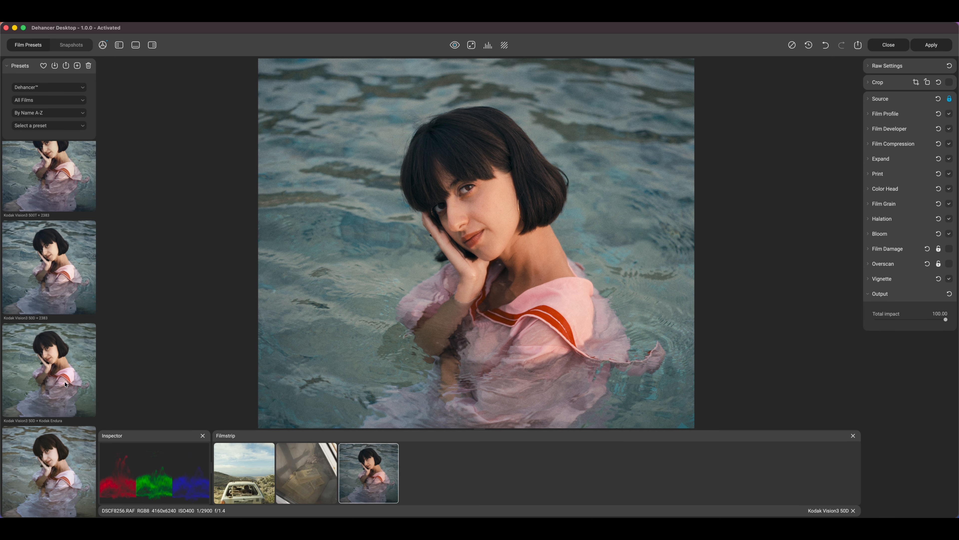
pyautogui.scroll(2, 412, 274)
pyautogui.scroll(-4, 90, 304)
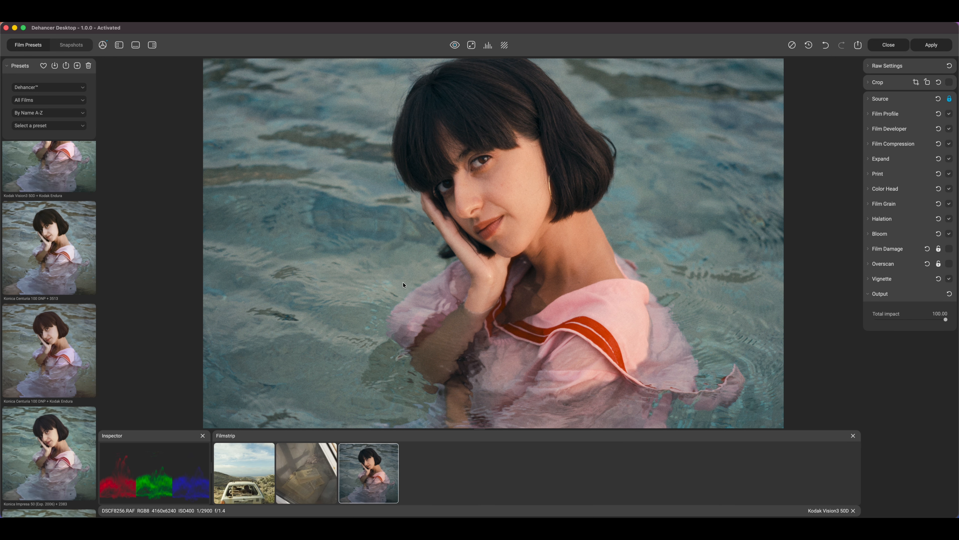
pyautogui.scroll(2, 512, 244)
pyautogui.scroll(-5, 512, 243)
# Step: Save a snapshot of the edited portrait, view the saved snapshots, and return to the film presets
pyautogui.rightClick(519, 177)
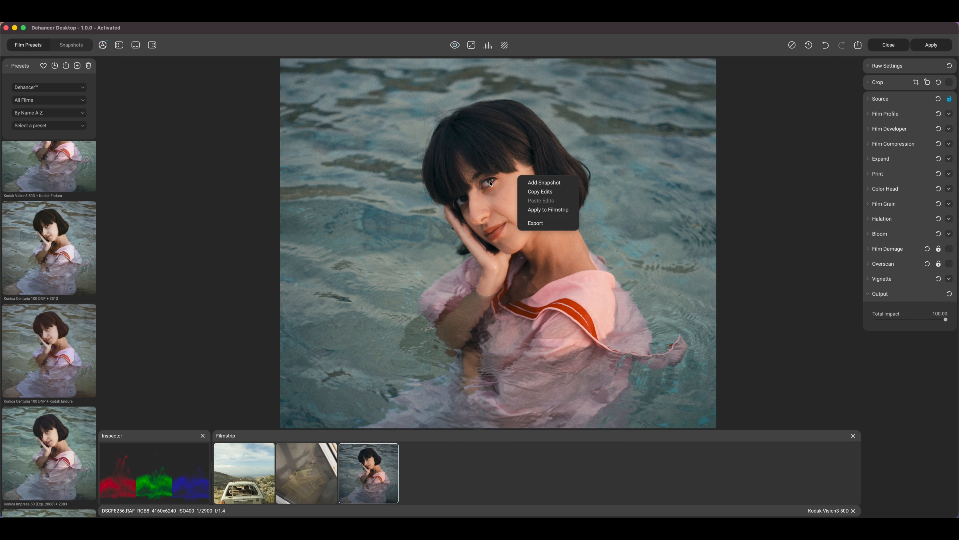
pyautogui.click(553, 185)
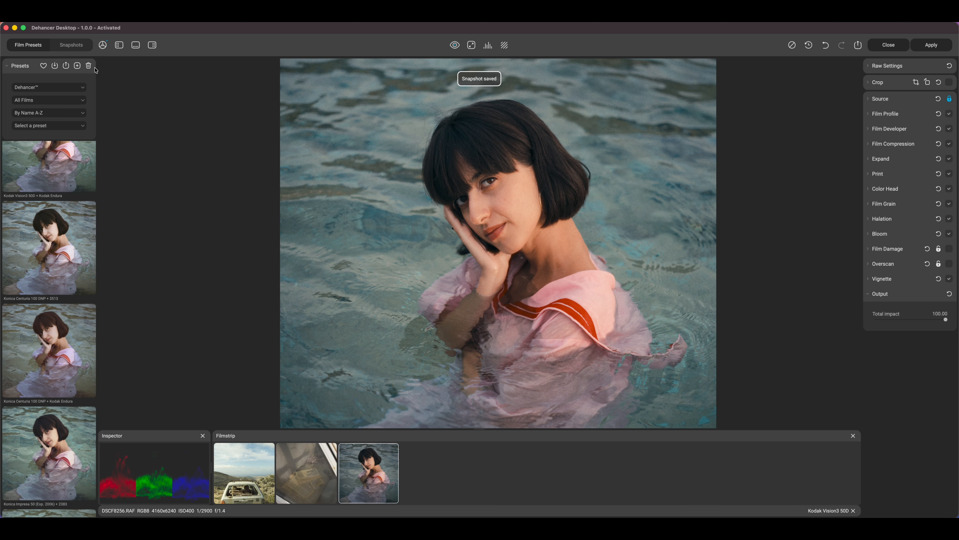
pyautogui.click(75, 46)
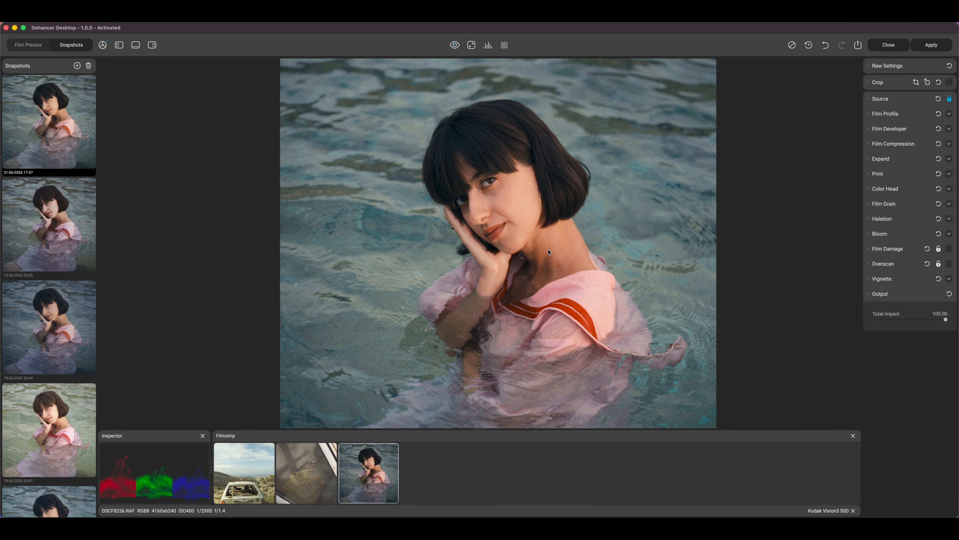
pyautogui.click(66, 233)
pyautogui.click(28, 45)
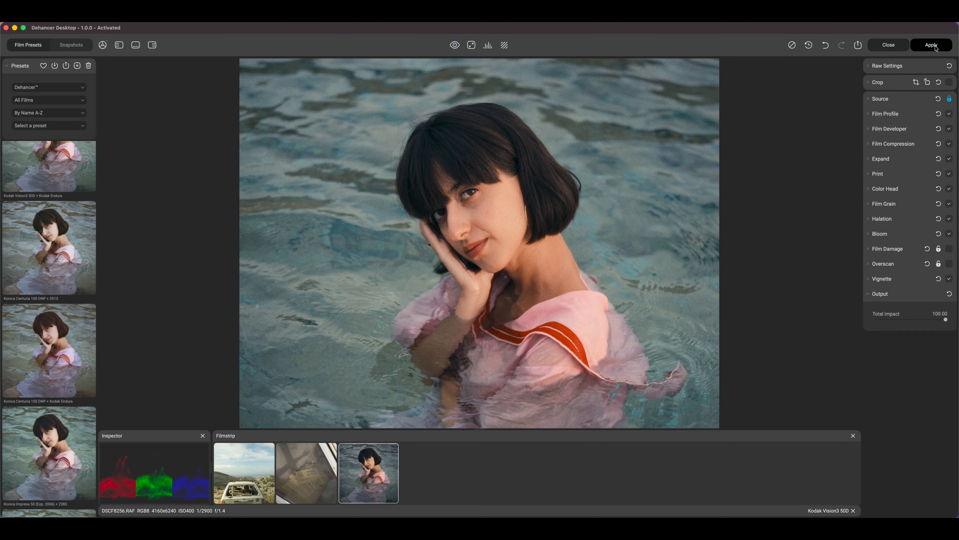
# Step: Apply the edits to the portrait and reopen it for editing
pyautogui.click(932, 46)
pyautogui.doubleClick(317, 104)
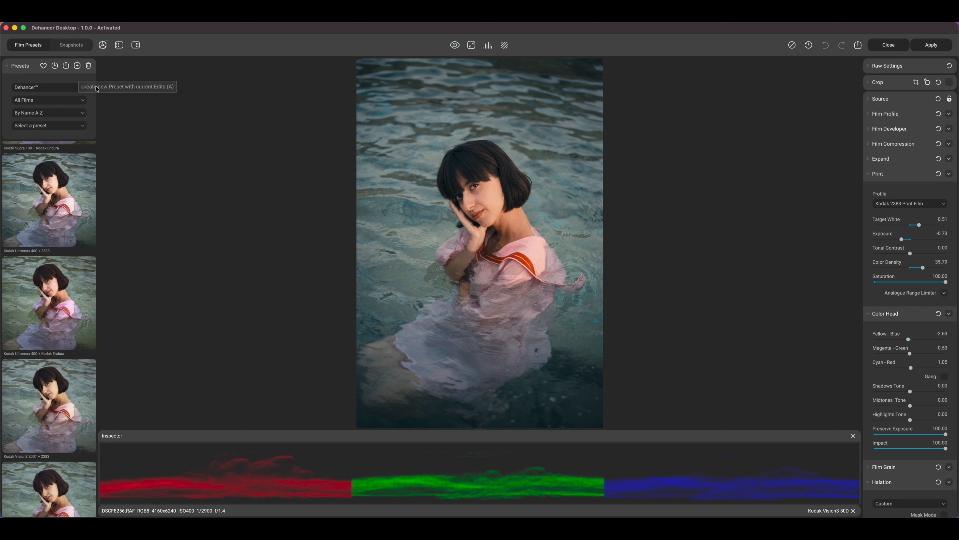
pyautogui.click(77, 66)
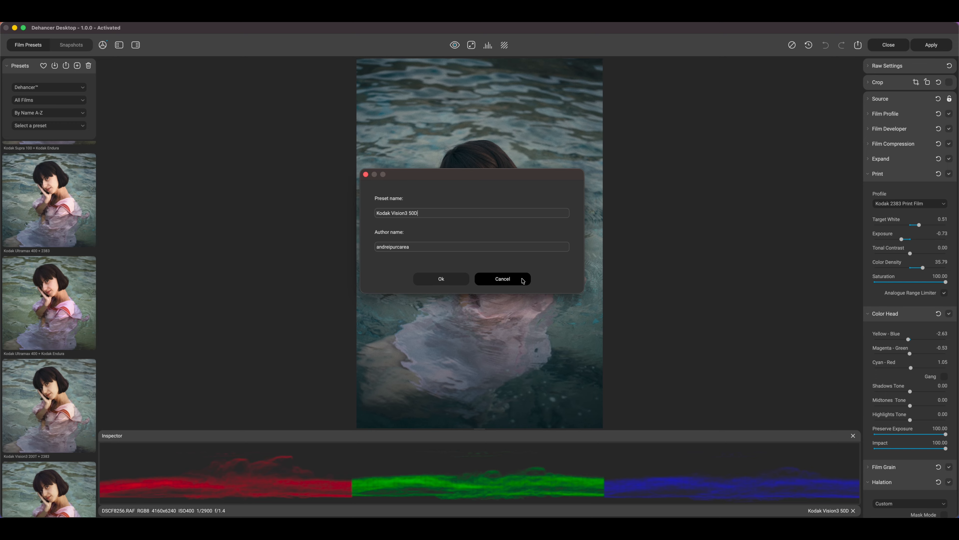
pyautogui.tripleClick(435, 213)
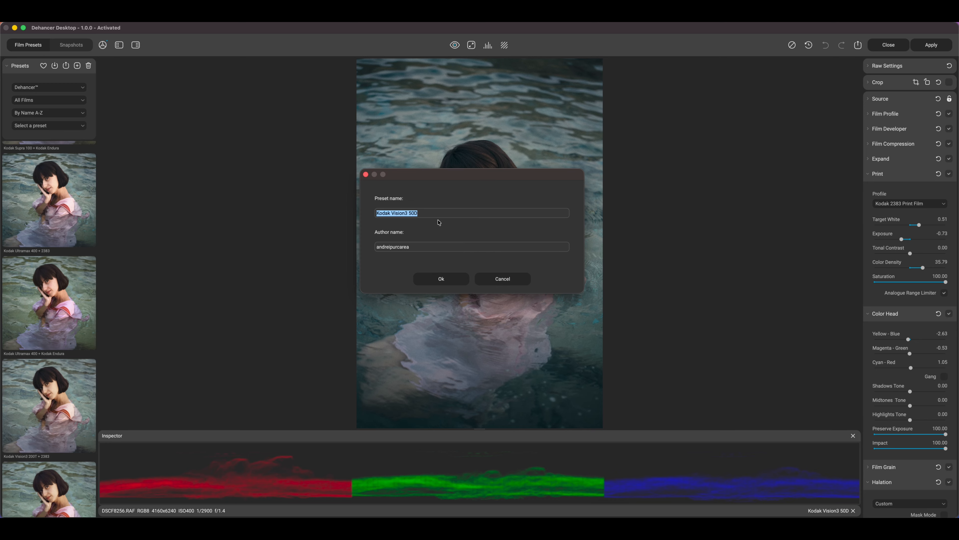
pyautogui.click(482, 280)
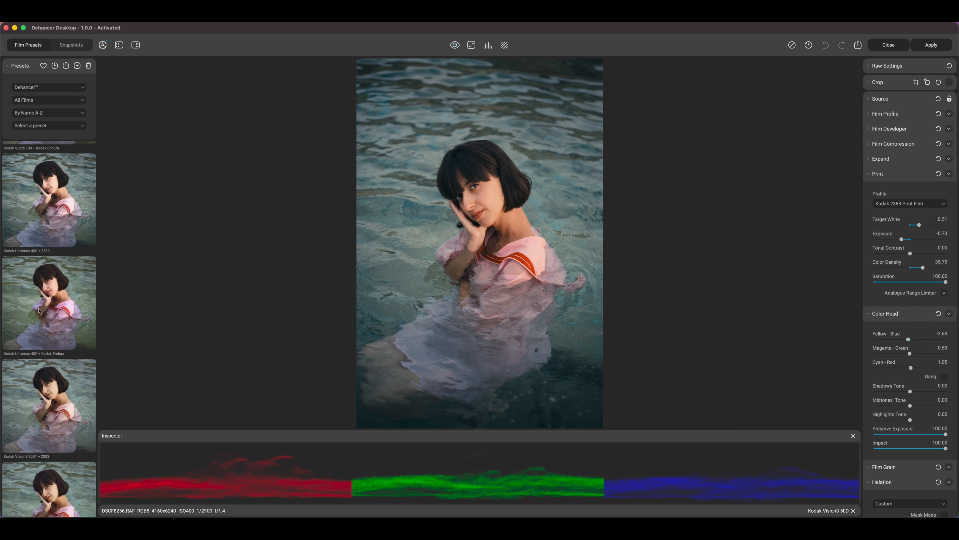
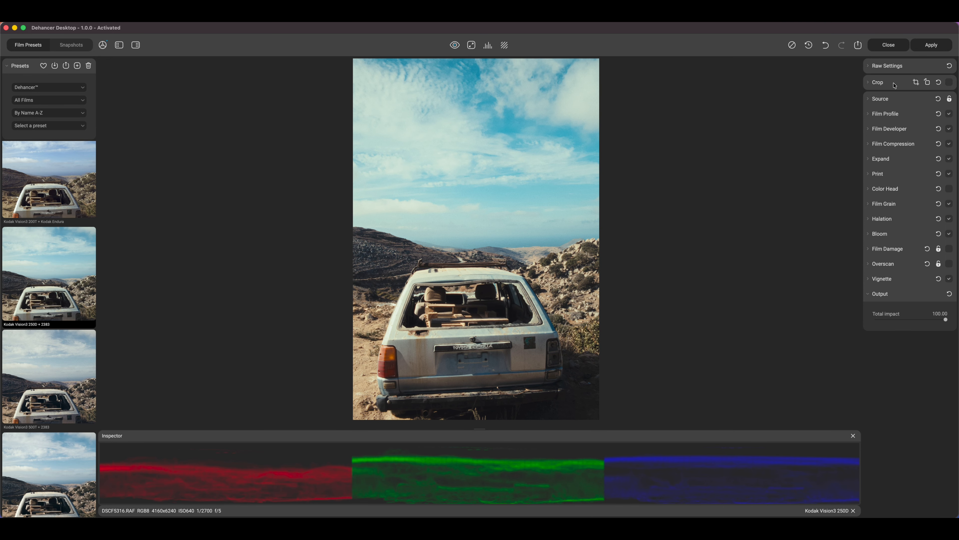
# Step: Set the Film Developer Contrast Boost to -13.68 for the abandoned car photo
pyautogui.click(900, 101)
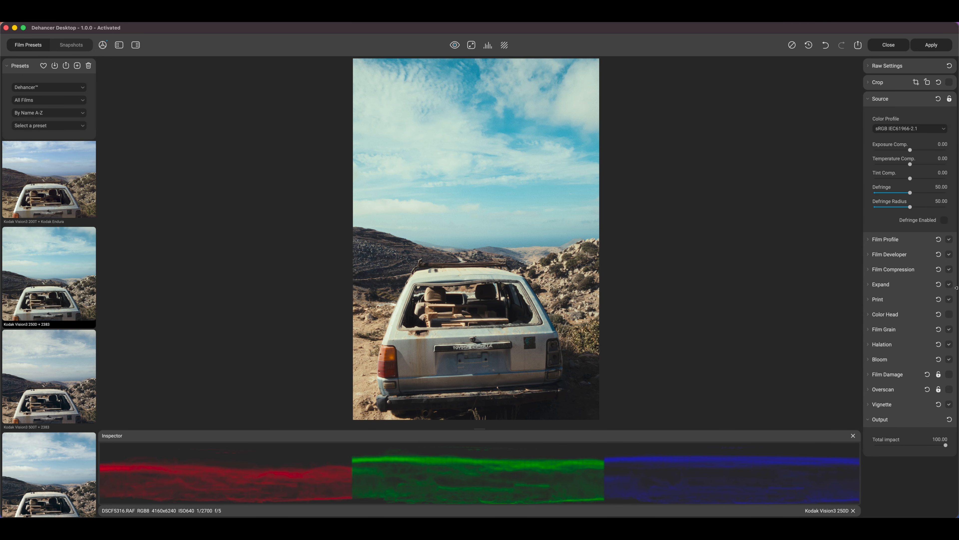
pyautogui.click(906, 242)
pyautogui.scroll(-1, 912, 266)
pyautogui.click(914, 318)
pyautogui.moveTo(910, 297); pyautogui.dragTo(907, 271)
pyautogui.click(909, 228)
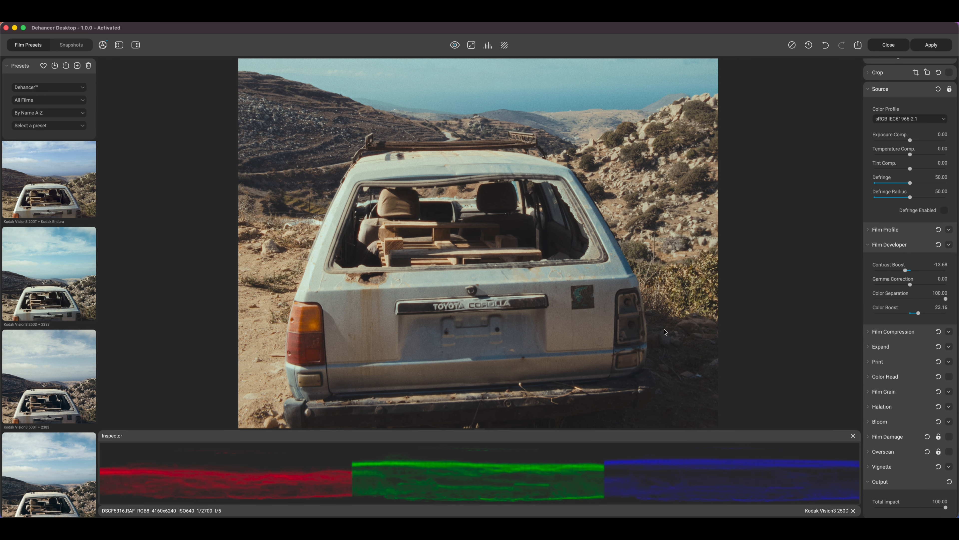
# Step: Raise the Film Developer Color Boost to 33.68, review the Film Profile settings, and collapse the finished sections
pyautogui.scroll(-2, 607, 402)
pyautogui.scroll(3, 665, 413)
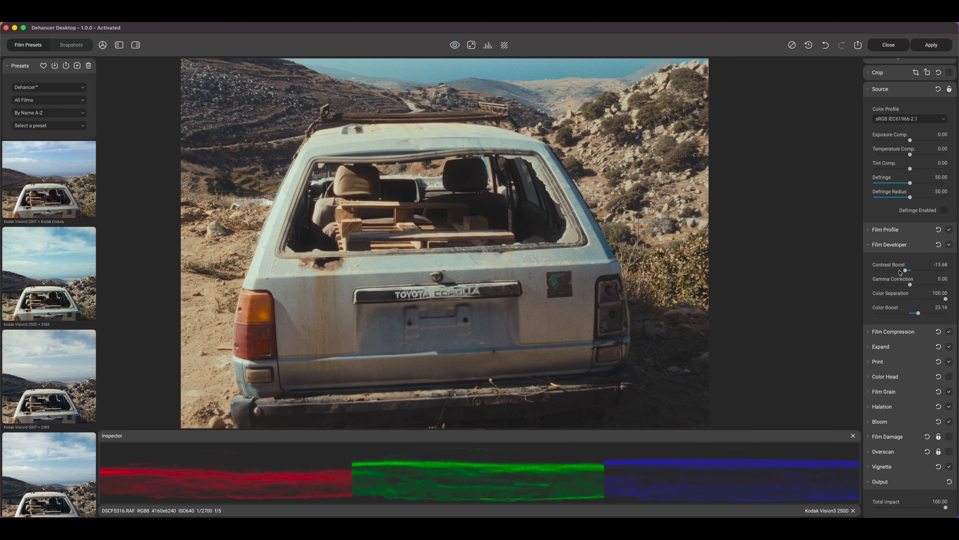
pyautogui.moveTo(919, 313); pyautogui.dragTo(922, 312)
pyautogui.click(889, 245)
pyautogui.click(901, 241)
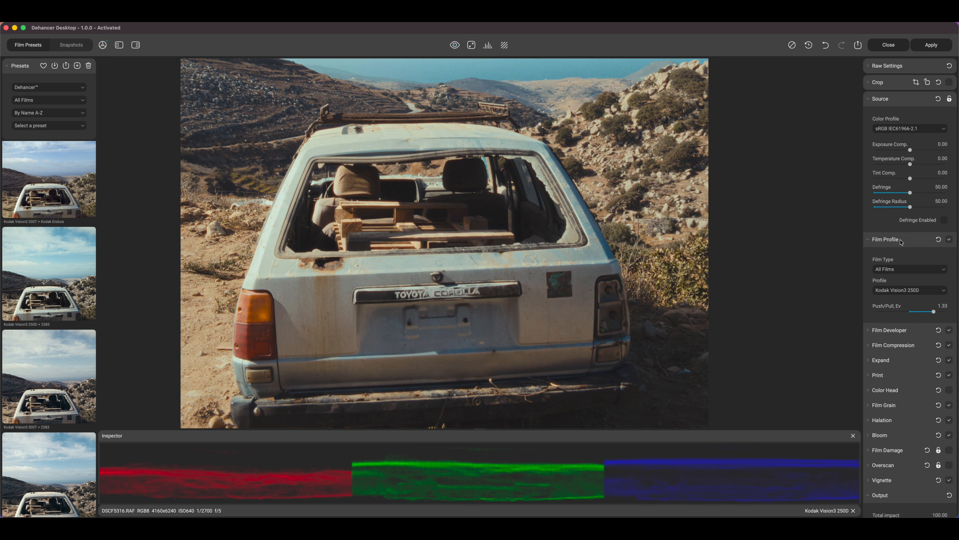
pyautogui.click(905, 242)
pyautogui.click(907, 256)
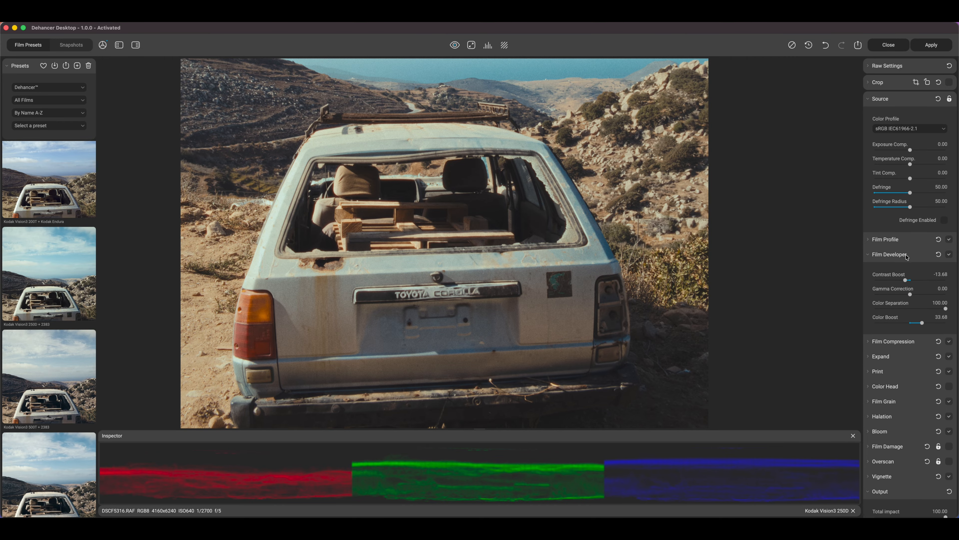
pyautogui.click(912, 100)
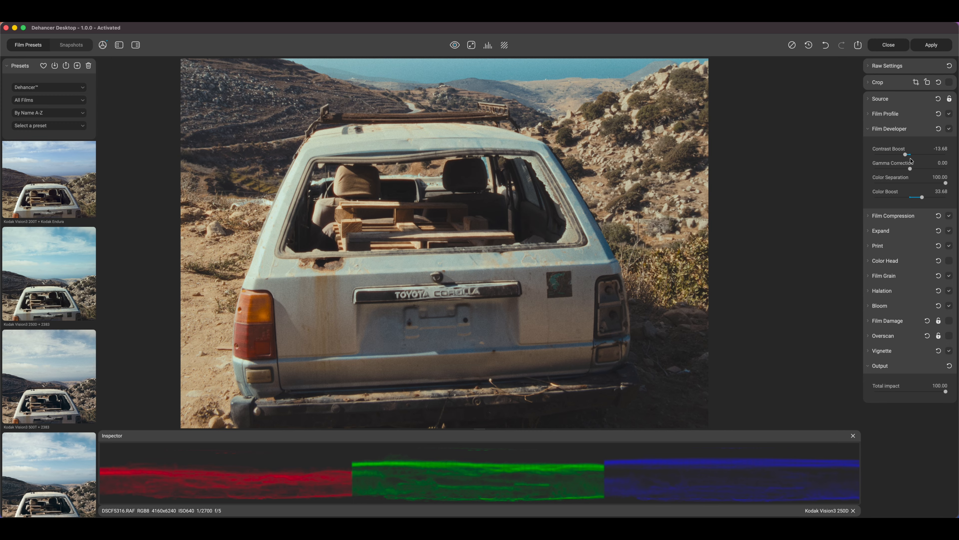
pyautogui.click(909, 129)
# Step: Set the Film Compression Impact to 87.27 and White Point to 103.42, checking the sky and the car
pyautogui.click(908, 143)
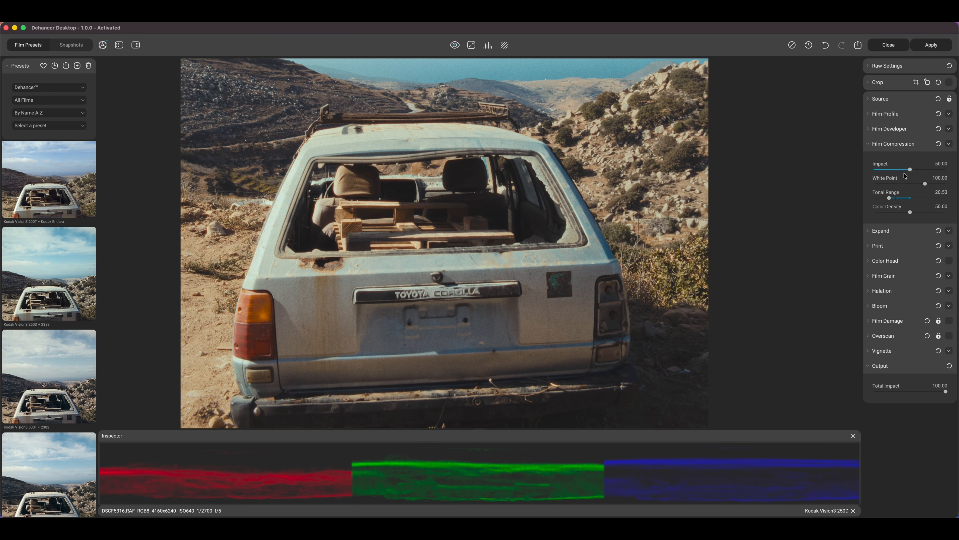
pyautogui.moveTo(910, 171); pyautogui.dragTo(918, 170)
pyautogui.moveTo(476, 106); pyautogui.dragTo(497, 378)
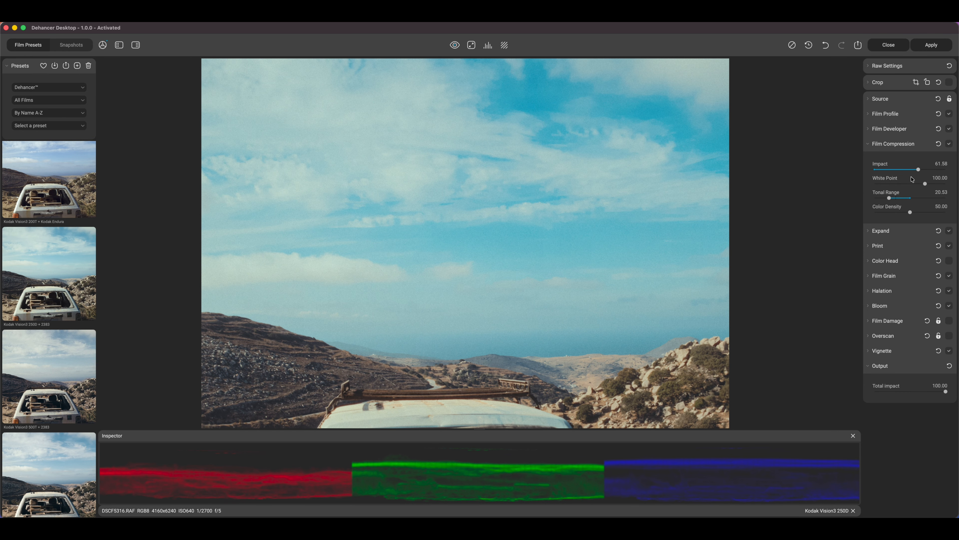
pyautogui.moveTo(934, 172)
pyautogui.mouseDown()
pyautogui.moveTo(902, 170)
pyautogui.moveTo(937, 171)
pyautogui.mouseUp()
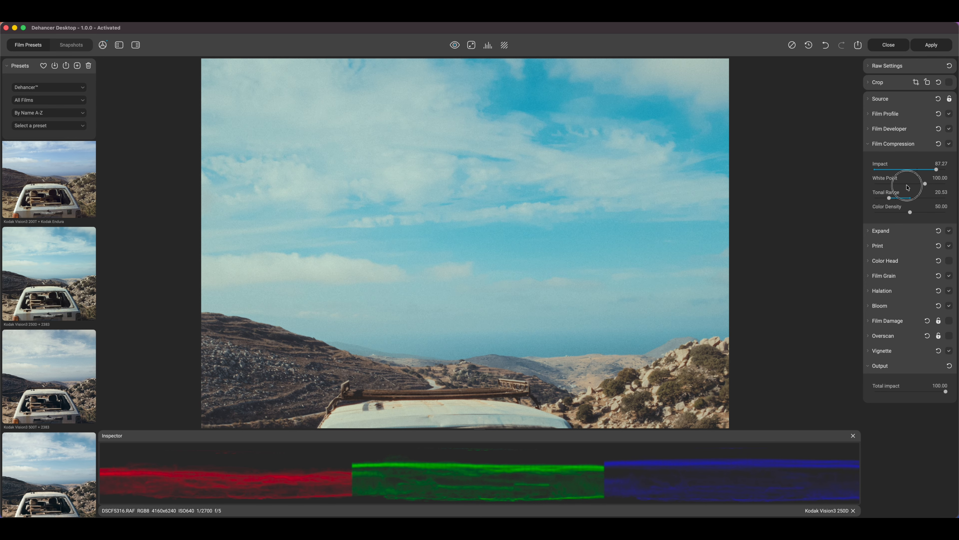
pyautogui.moveTo(925, 184)
pyautogui.mouseDown()
pyautogui.moveTo(896, 186)
pyautogui.moveTo(929, 184)
pyautogui.mouseUp()
pyautogui.scroll(-10, 496, 361)
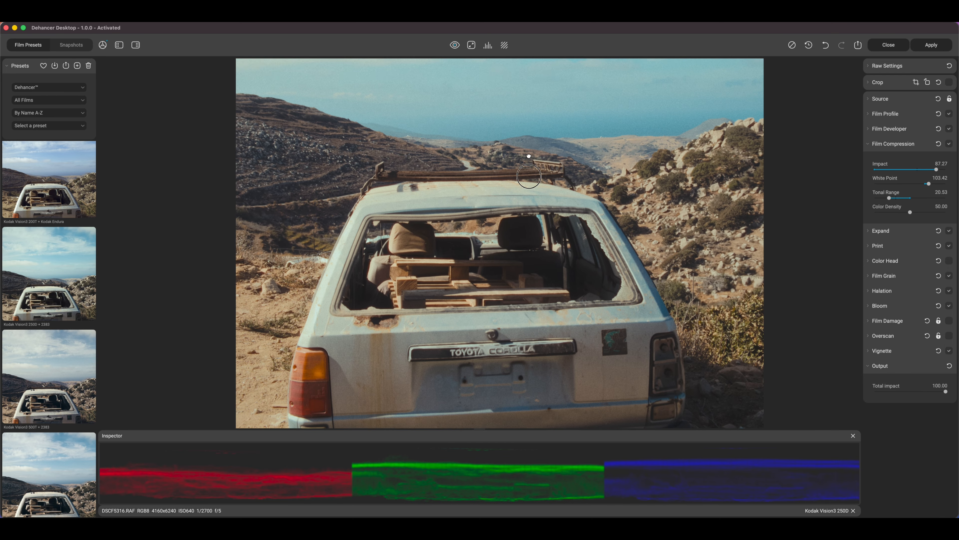
pyautogui.scroll(8, 701, 189)
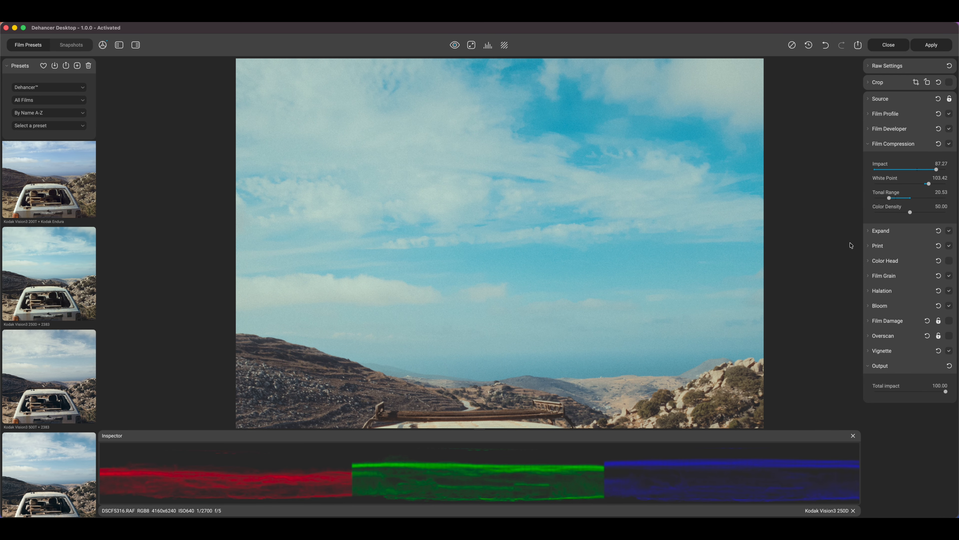
# Step: Set the Film Compression Tonal Range to 29.47 and adjust its Color Density
pyautogui.moveTo(906, 198); pyautogui.dragTo(896, 198)
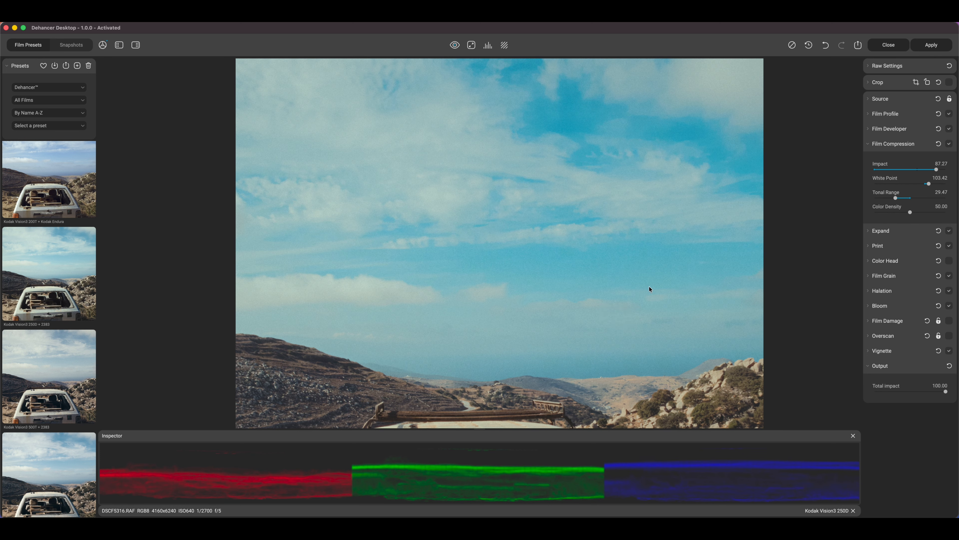
pyautogui.scroll(-7, 600, 169)
pyautogui.scroll(-5, 599, 170)
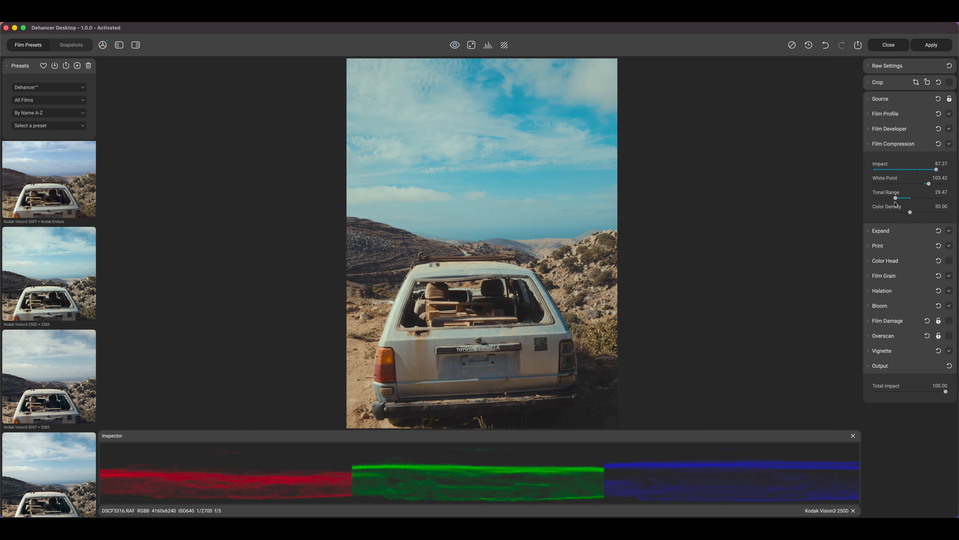
pyautogui.moveTo(911, 213); pyautogui.dragTo(930, 199)
pyautogui.click(915, 149)
# Step: Review the Expand settings, and set Print Target White to -1.14, Exposure to -0.16, Tonal Contrast to 8.95 and Color Density to 8.42
pyautogui.click(913, 160)
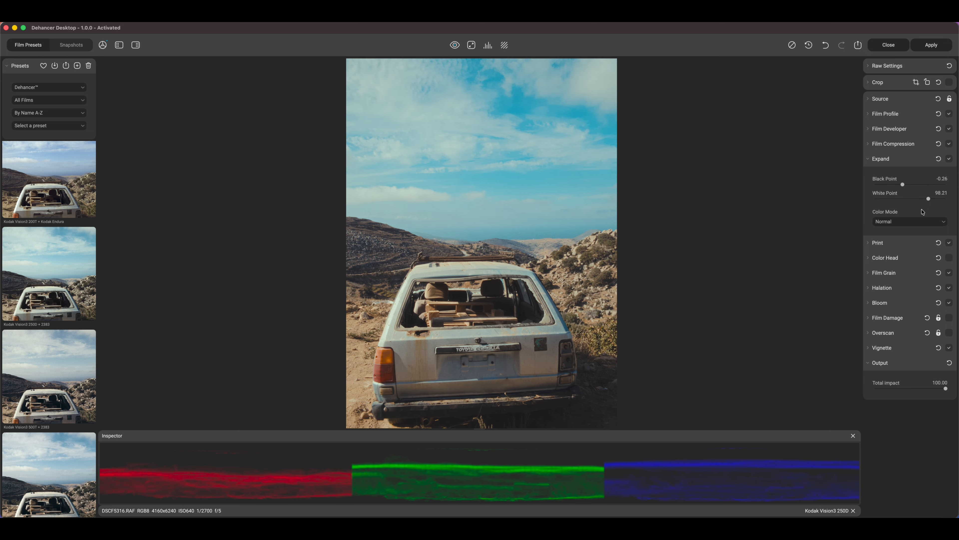
pyautogui.click(906, 160)
pyautogui.click(911, 176)
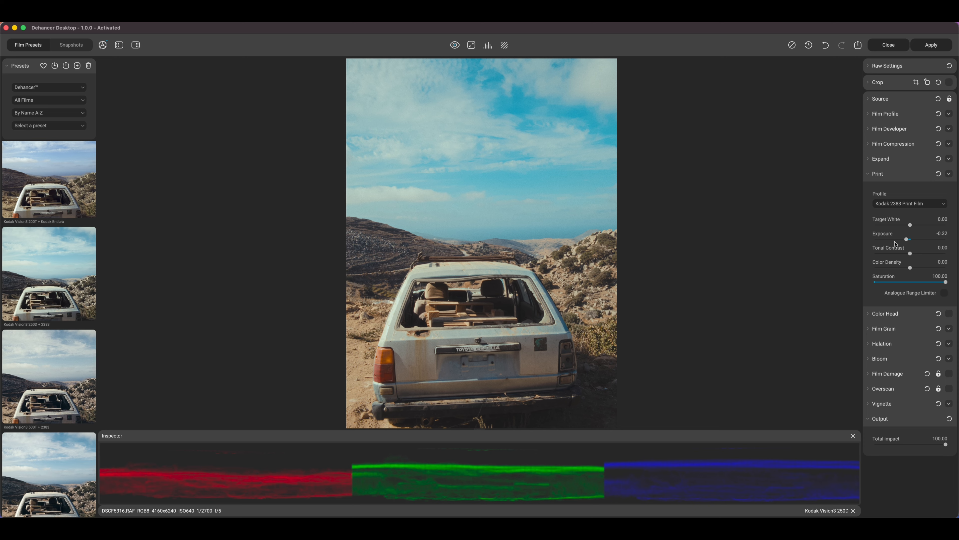
pyautogui.moveTo(911, 225); pyautogui.dragTo(914, 268)
pyautogui.click(944, 294)
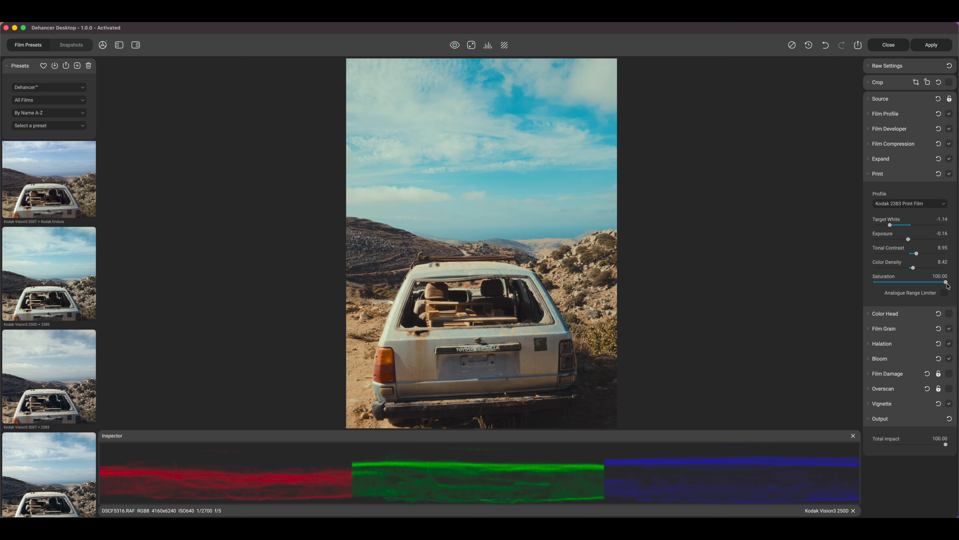
pyautogui.click(919, 174)
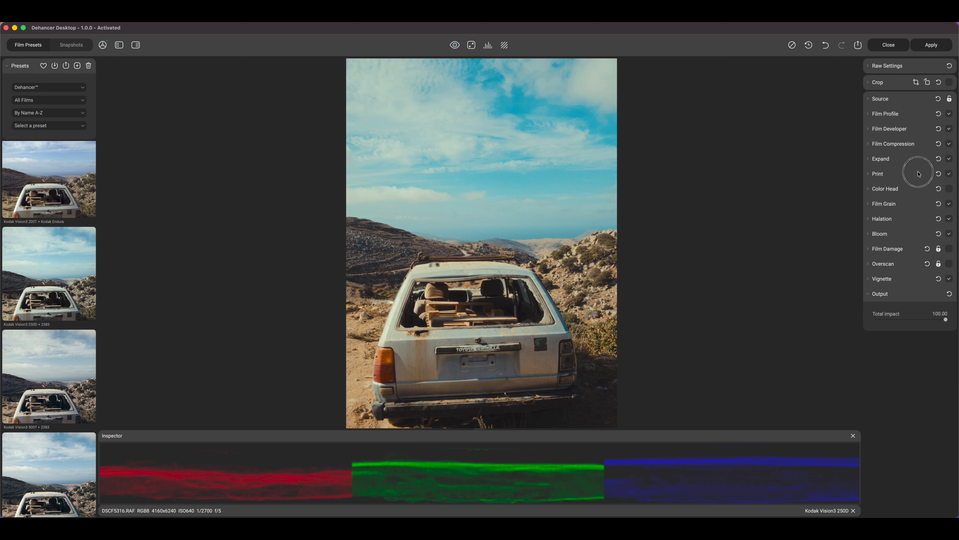
# Step: Enable Color Head and set Yellow - Blue to -0.53, Magenta - Green to 2.63 and Cyan - Red to 2.11
pyautogui.click(913, 189)
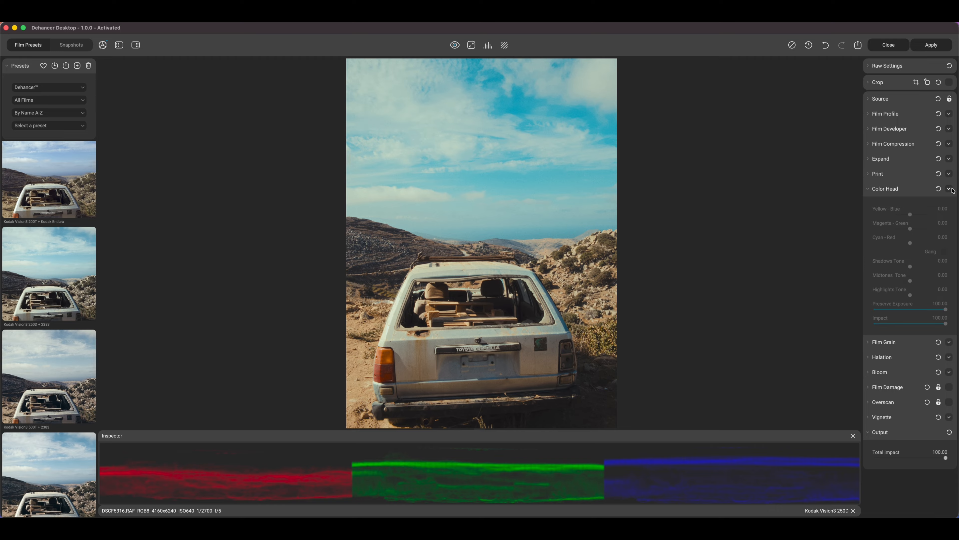
pyautogui.click(910, 215)
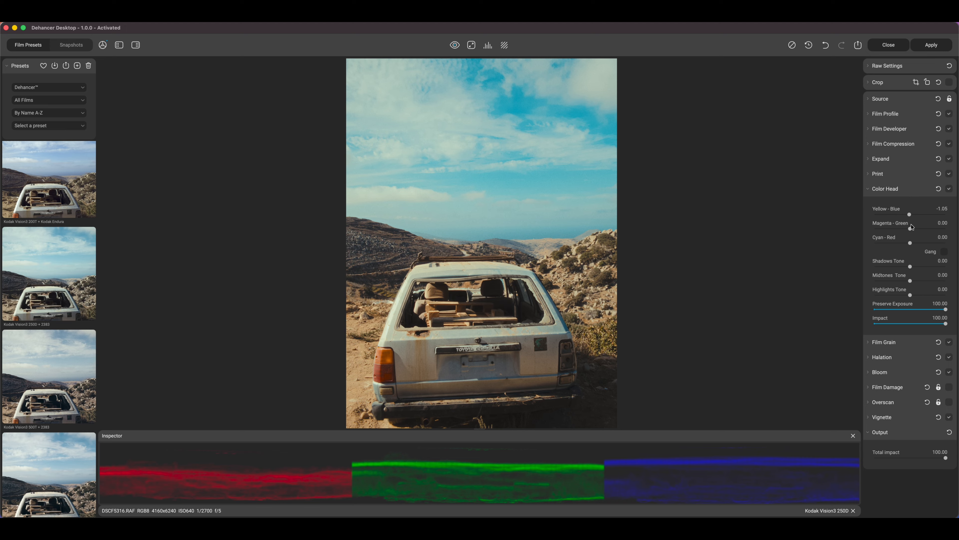
pyautogui.click(911, 215)
pyautogui.moveTo(909, 215); pyautogui.dragTo(912, 244)
pyautogui.click(911, 228)
pyautogui.moveTo(913, 246); pyautogui.dragTo(911, 243)
pyautogui.click(914, 232)
# Step: Apply the 8 mm ISO 50 Film Grain preset, check the grain on the car, and collapse the section
pyautogui.scroll(3, 425, 282)
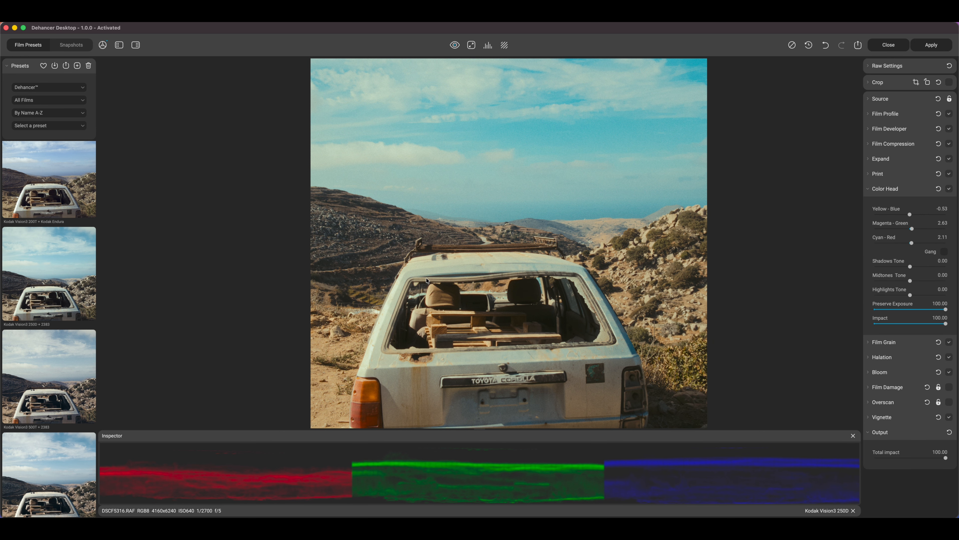
pyautogui.scroll(3, 427, 280)
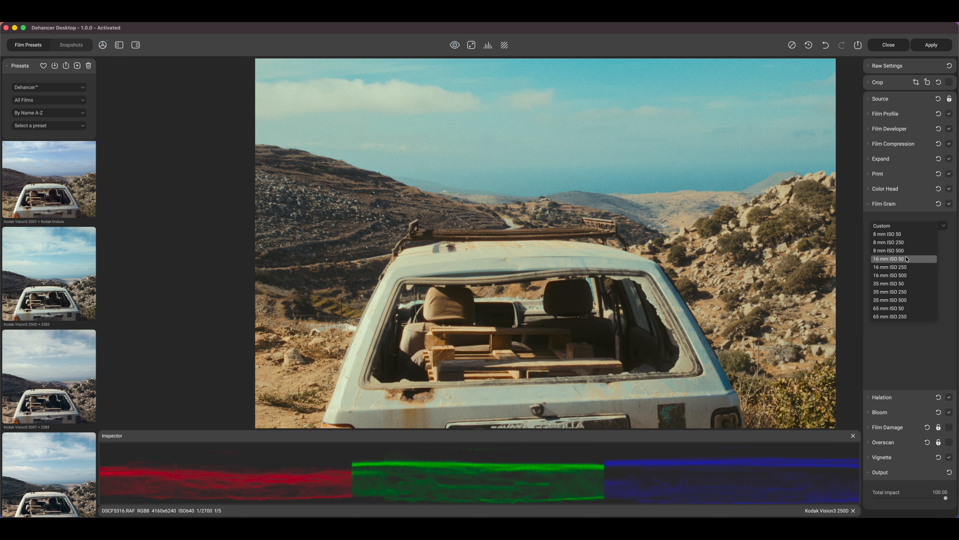
pyautogui.click(906, 233)
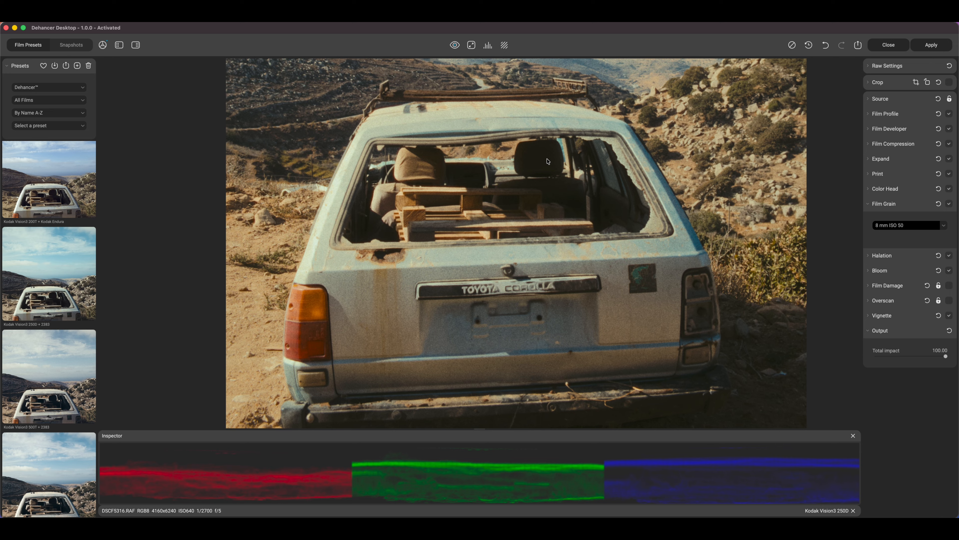
pyautogui.moveTo(550, 163); pyautogui.dragTo(574, 216)
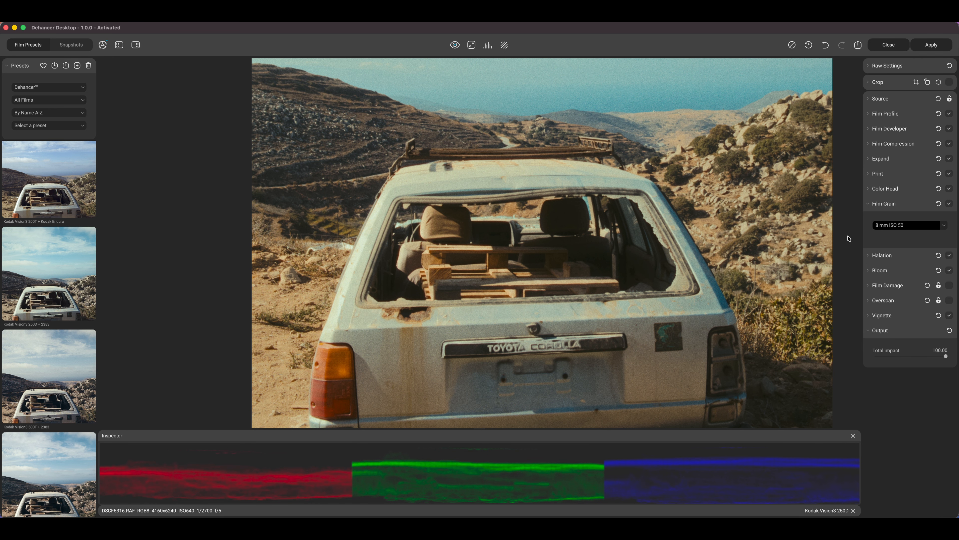
pyautogui.click(906, 206)
# Step: Try the 16 mm / Super 16 Halation preset, expand Bloom, and switch Halation to 35 mm / Super 35
pyautogui.click(903, 222)
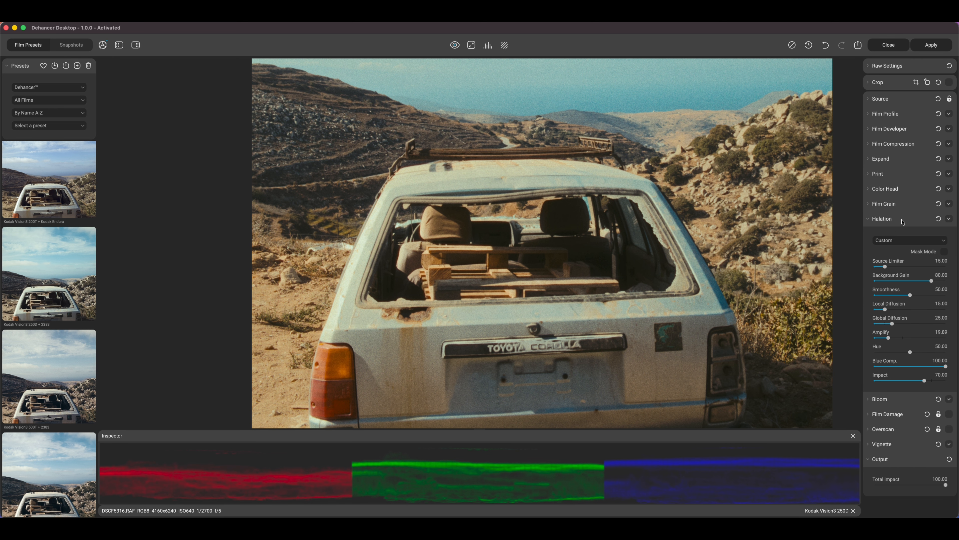
pyautogui.click(910, 239)
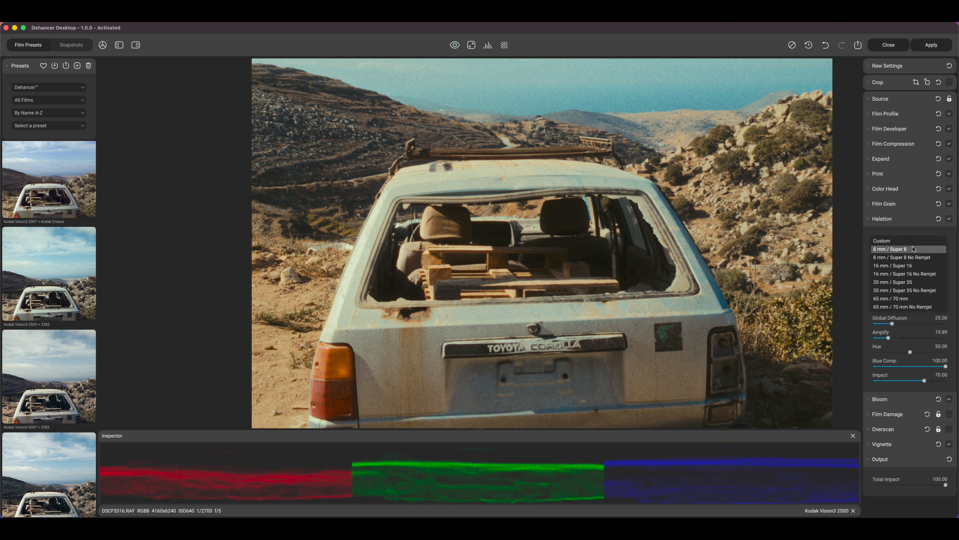
pyautogui.click(921, 265)
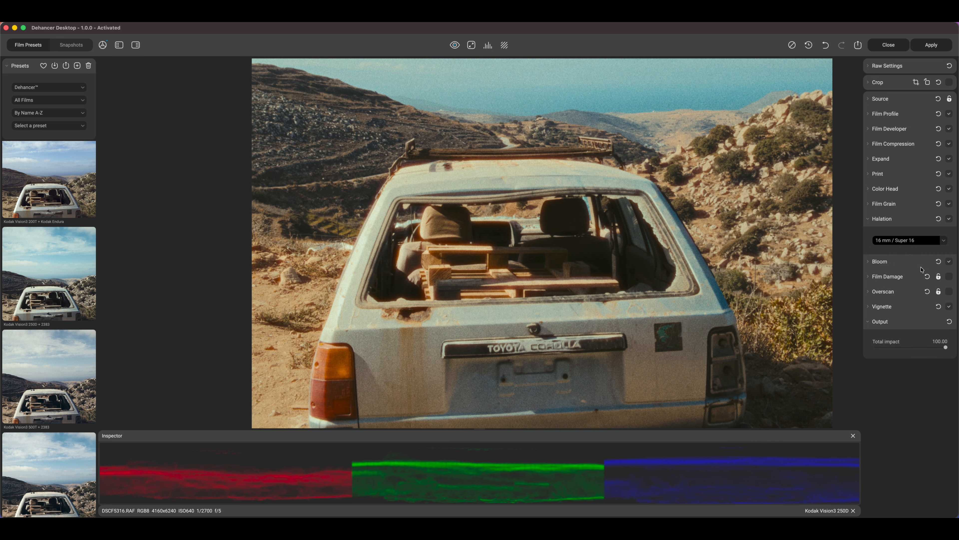
pyautogui.click(922, 267)
pyautogui.click(914, 245)
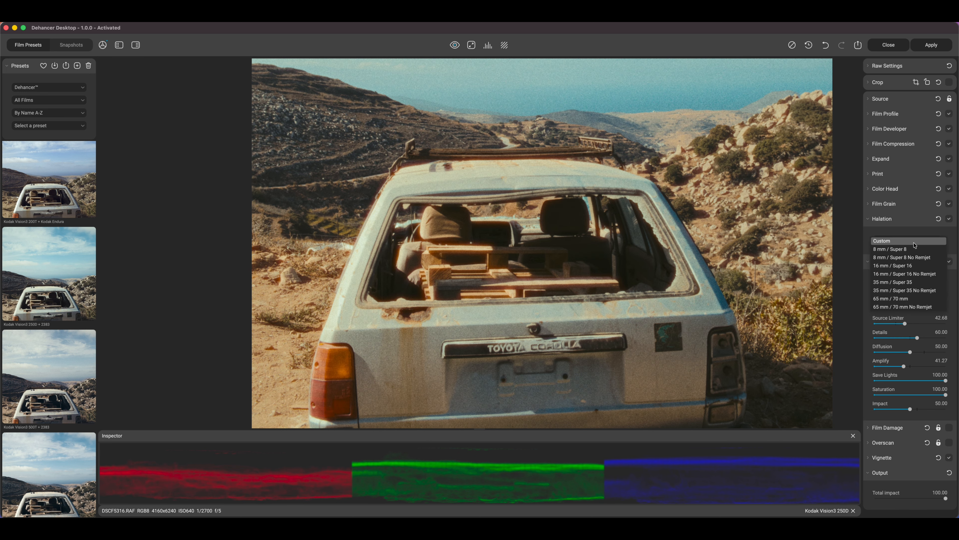
pyautogui.click(922, 282)
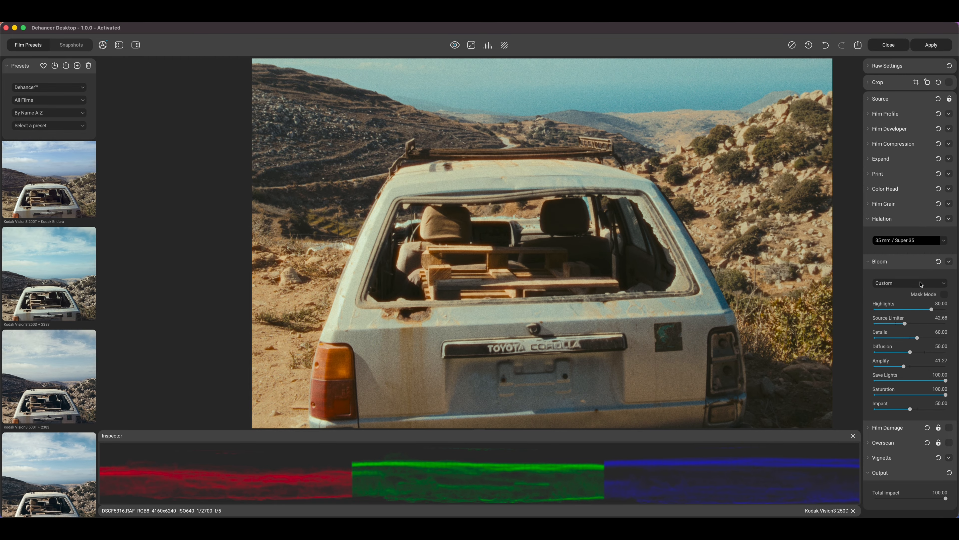
# Step: Set the Bloom Source Limiter to 55.50, Diffusion to 47.89 and Impact to 35.02, inspecting the car and the sky
pyautogui.moveTo(917, 325); pyautogui.dragTo(910, 351)
pyautogui.moveTo(924, 412); pyautogui.dragTo(899, 413)
pyautogui.scroll(5, 432, 259)
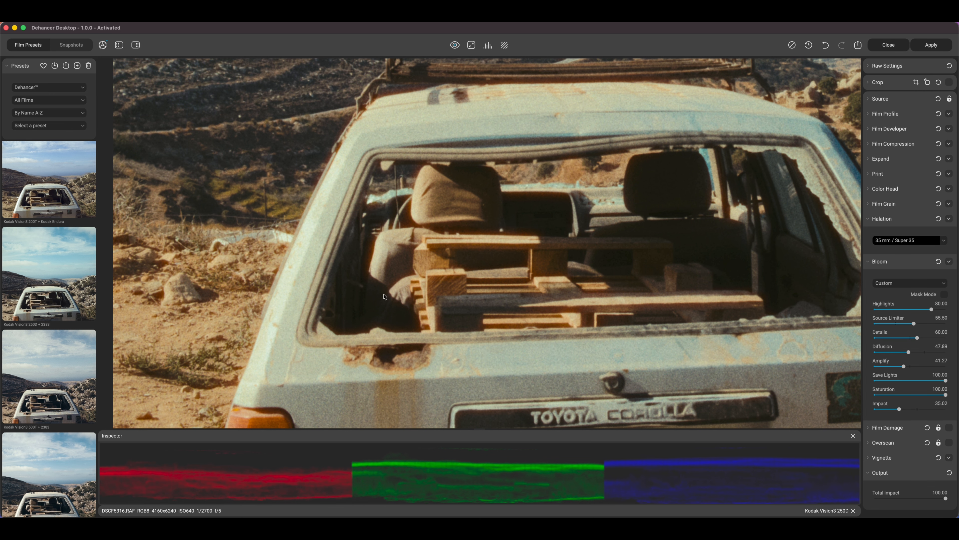
pyautogui.scroll(-5, 418, 292)
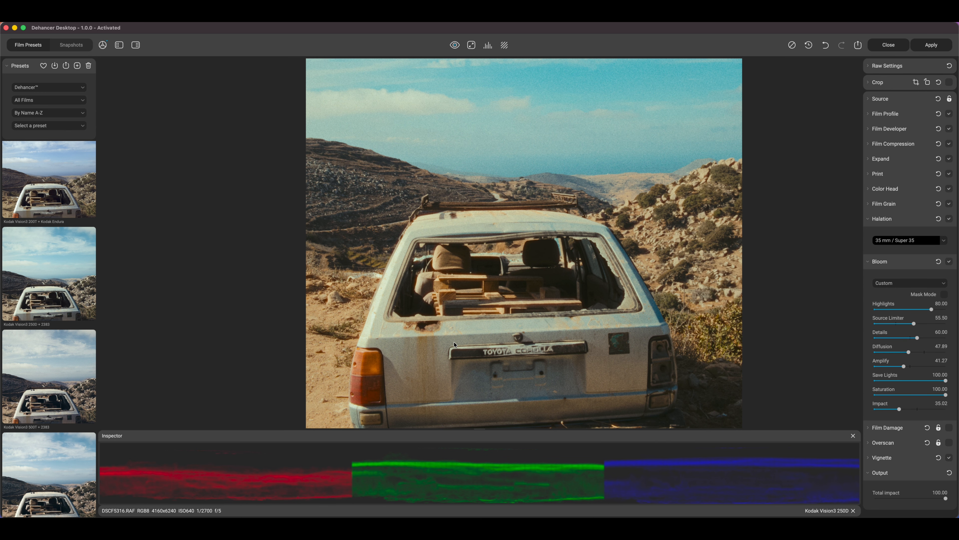
pyautogui.scroll(-3, 546, 185)
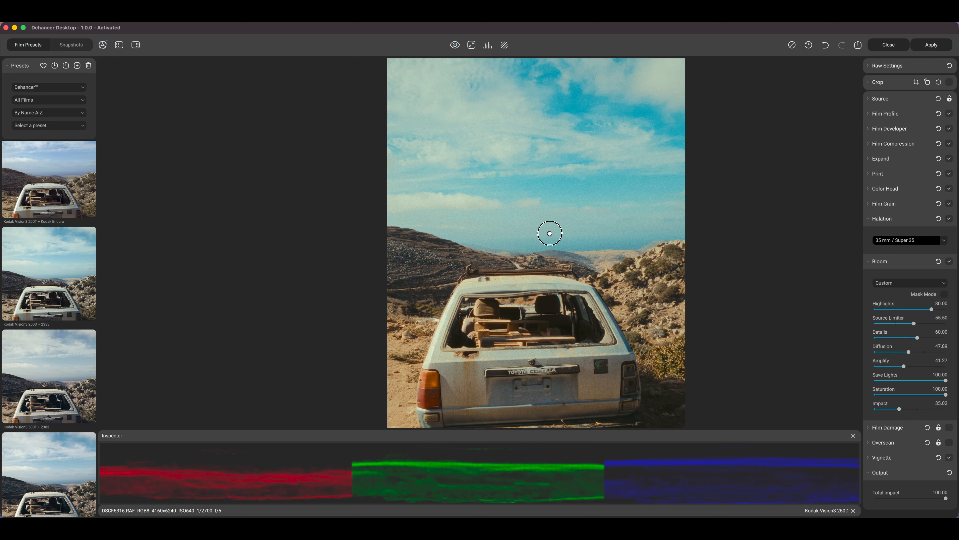
pyautogui.scroll(3, 561, 223)
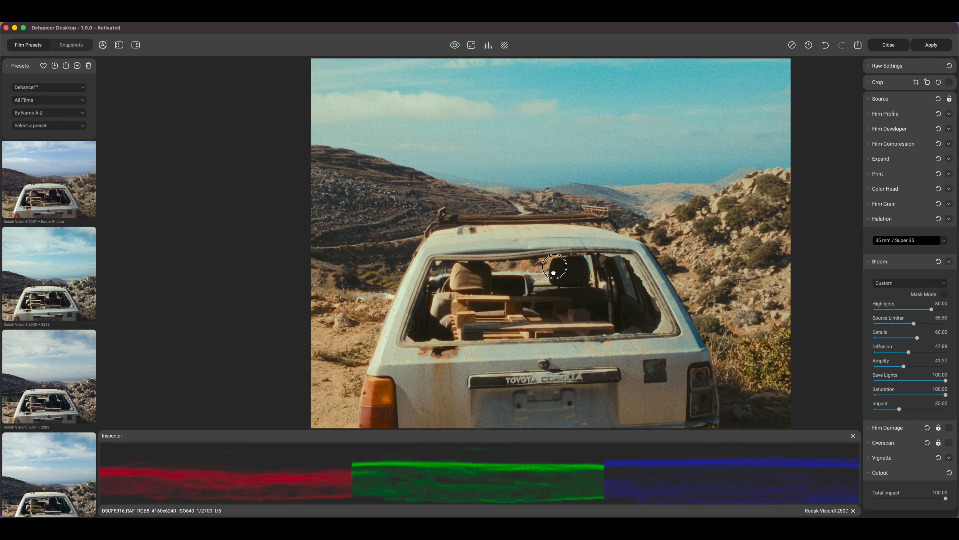
pyautogui.scroll(-3, 685, 225)
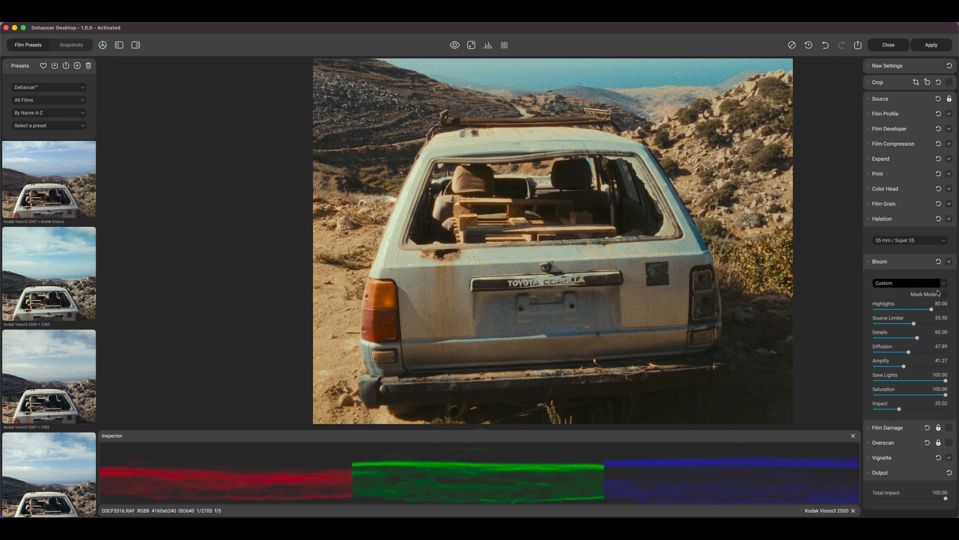
# Step: Compare the car with Bloom switched off and on
pyautogui.click(905, 261)
pyautogui.click(905, 261)
pyautogui.click(908, 283)
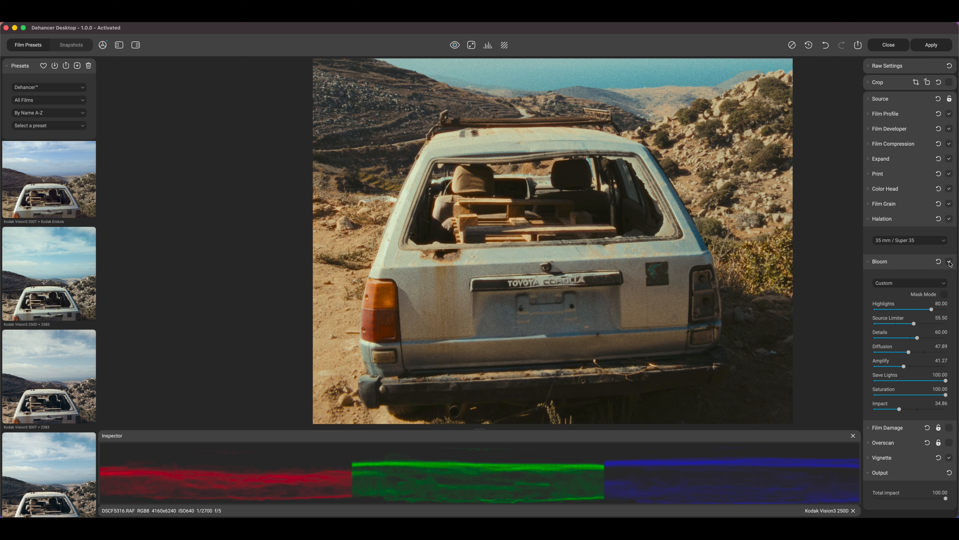
pyautogui.click(949, 262)
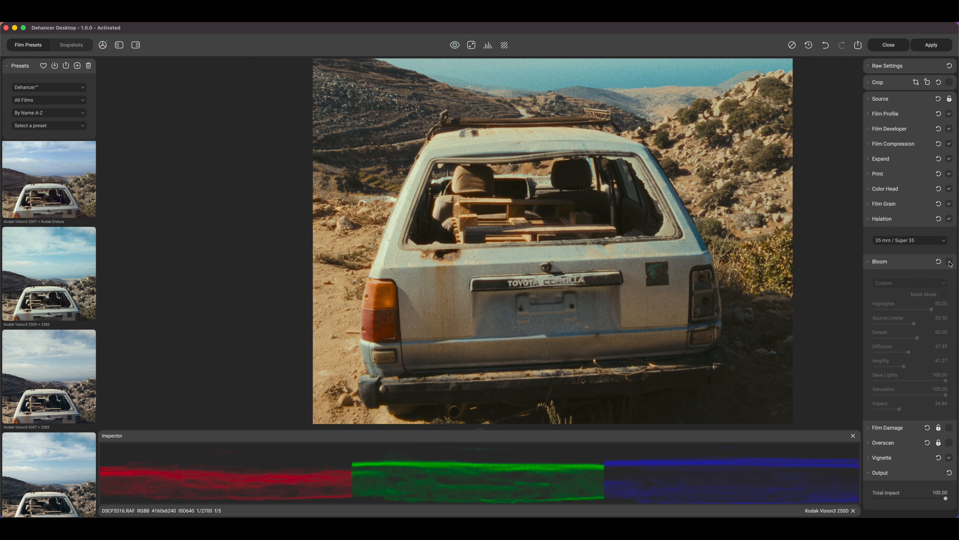
pyautogui.click(950, 262)
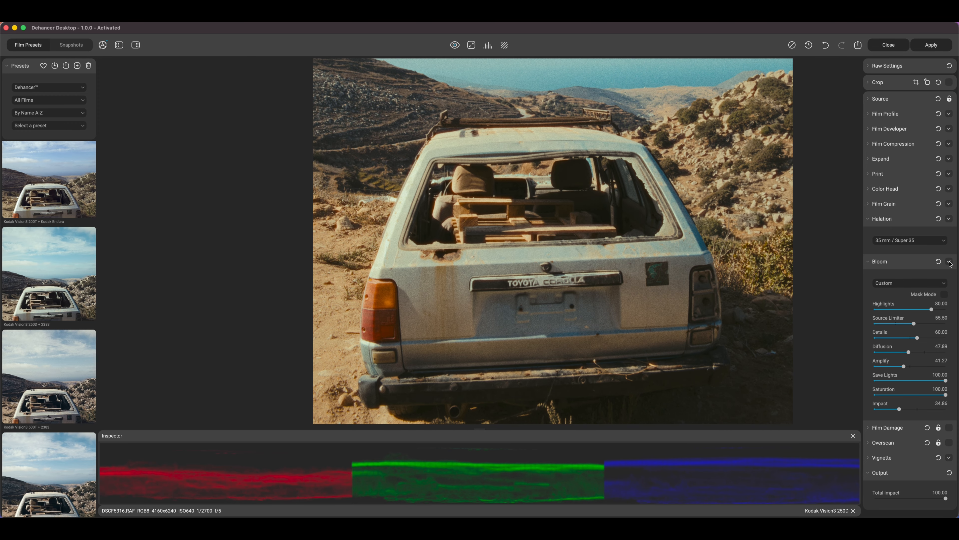
# Step: Set the Bloom Impact to 61.08, checking the effect in Mask Mode and with Bloom off and on
pyautogui.click(919, 409)
pyautogui.moveTo(919, 411); pyautogui.dragTo(919, 405)
pyautogui.click(946, 294)
pyautogui.click(946, 295)
pyautogui.click(950, 262)
pyautogui.click(949, 262)
pyautogui.click(950, 262)
pyautogui.click(950, 262)
pyautogui.moveTo(533, 210); pyautogui.dragTo(539, 272)
pyautogui.scroll(-3, 545, 261)
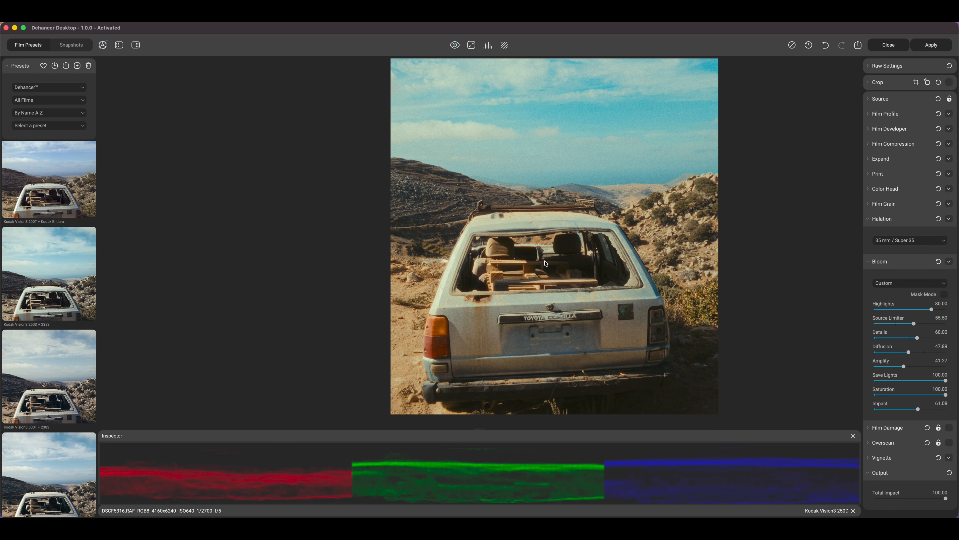
pyautogui.scroll(5, 545, 254)
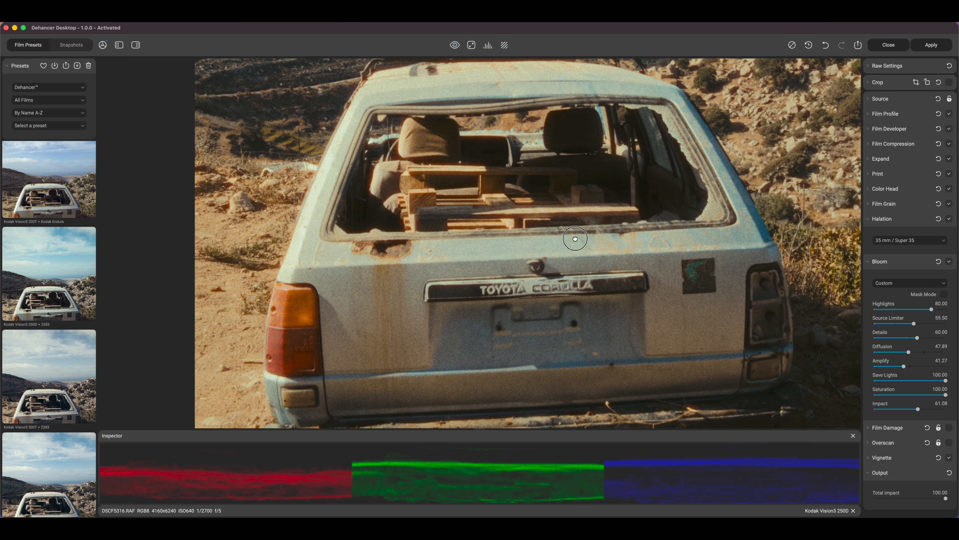
# Step: Collapse the Bloom section and review the Vignette settings
pyautogui.click(912, 262)
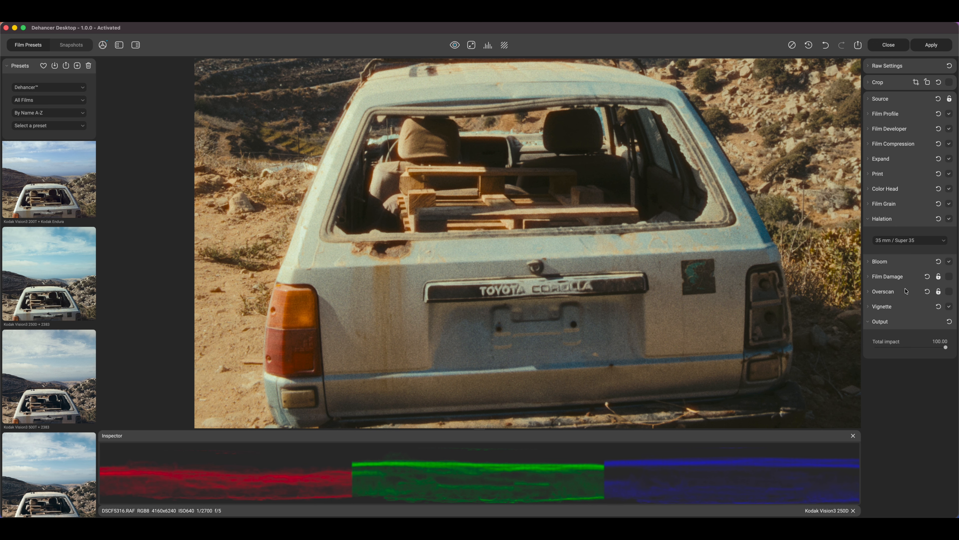
pyautogui.click(904, 306)
pyautogui.click(897, 312)
# Step: Fit the whole car photo in the view, check the finished grade, and apply the edits
pyautogui.click(591, 196)
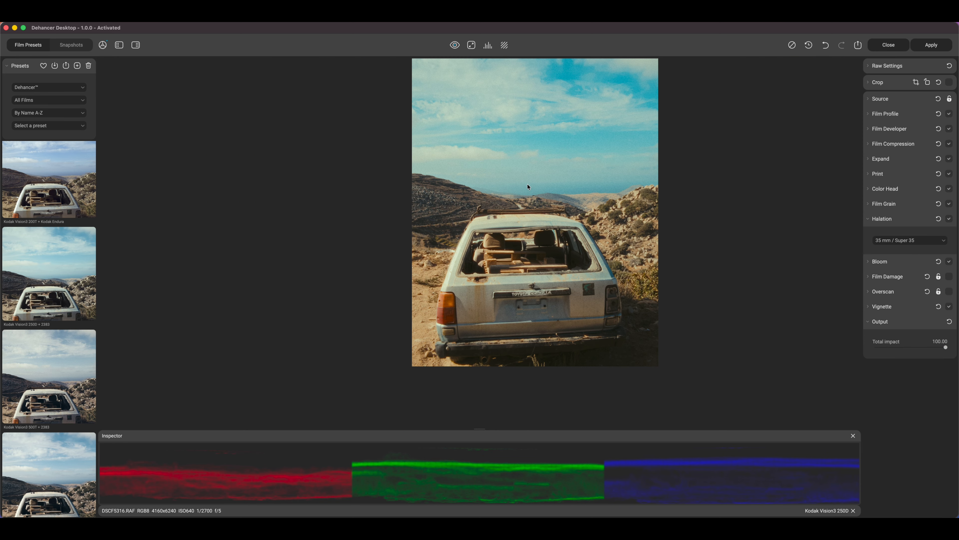
pyautogui.click(546, 165)
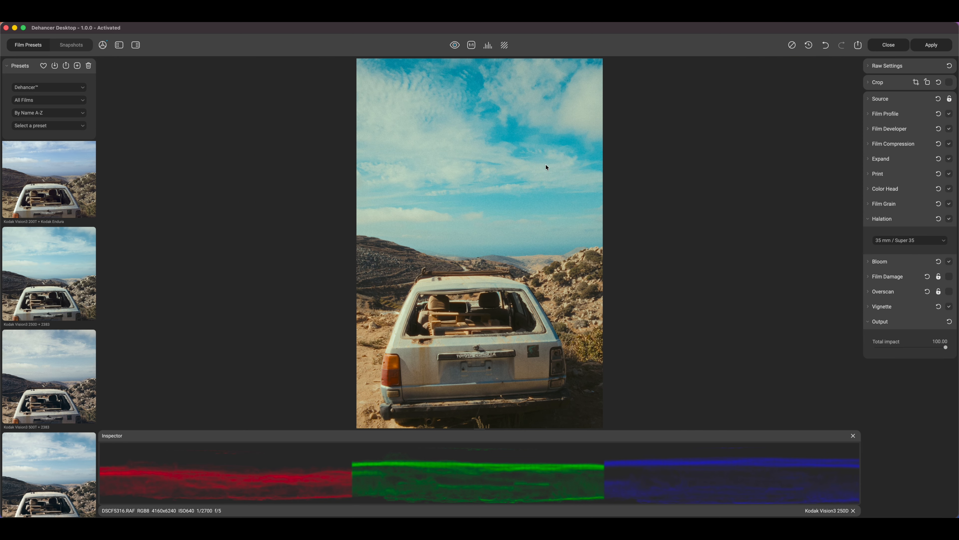
pyautogui.click(482, 225)
pyautogui.click(482, 224)
pyautogui.click(473, 247)
pyautogui.click(473, 247)
pyautogui.click(472, 247)
pyautogui.click(473, 246)
pyautogui.click(931, 45)
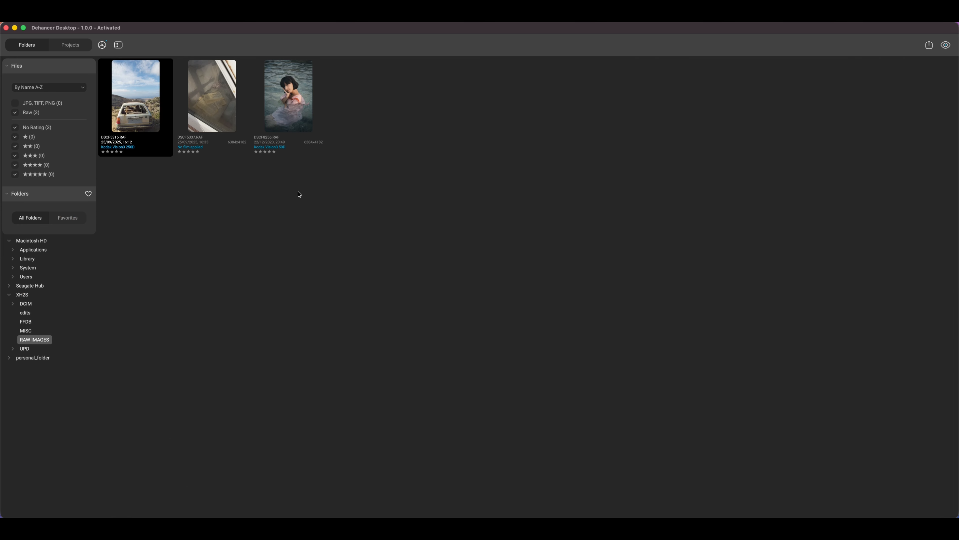
# Step: Copy the car photo's edits, open the newspapers photo DSCF5337.RAF, and paste them onto it
pyautogui.press('super+c')
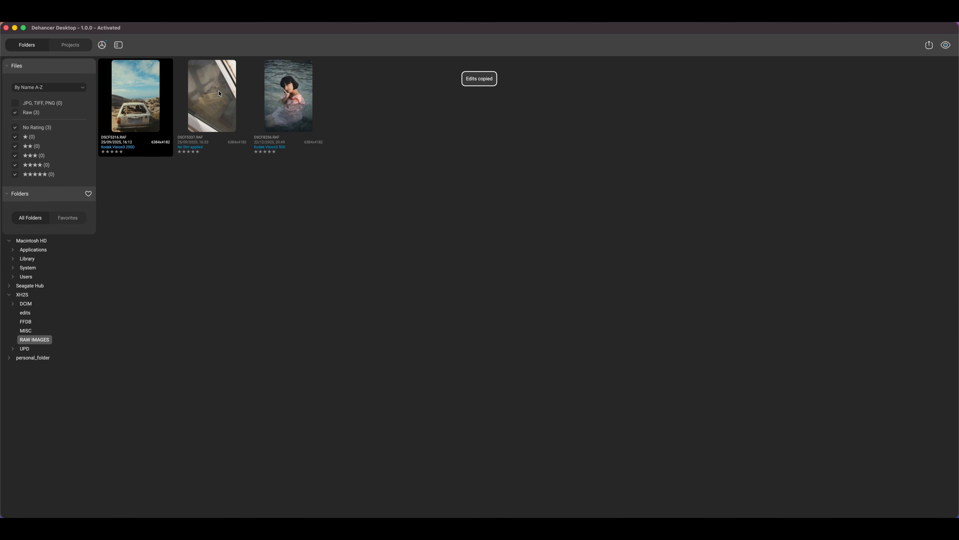
pyautogui.click(213, 104)
pyautogui.doubleClick(213, 105)
pyautogui.press('super+v')
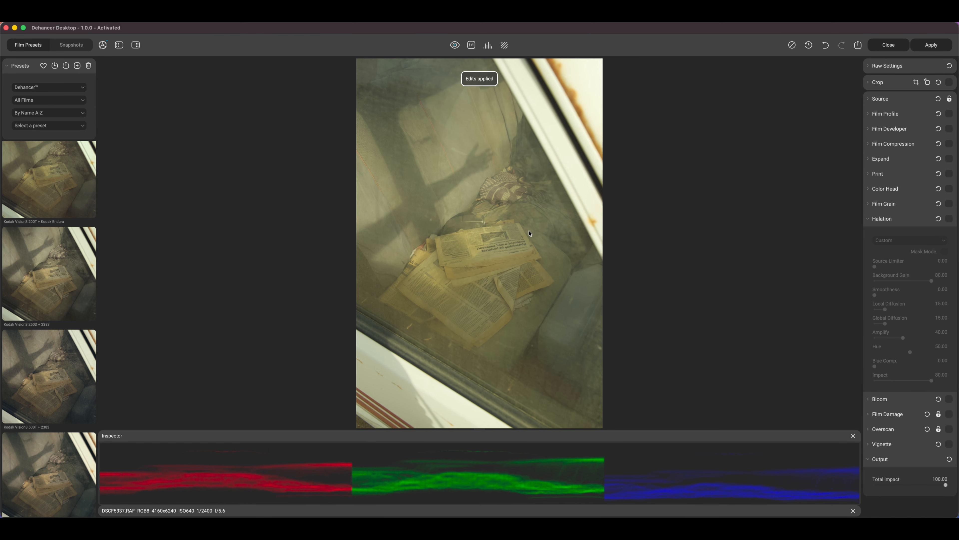
pyautogui.scroll(5, 459, 224)
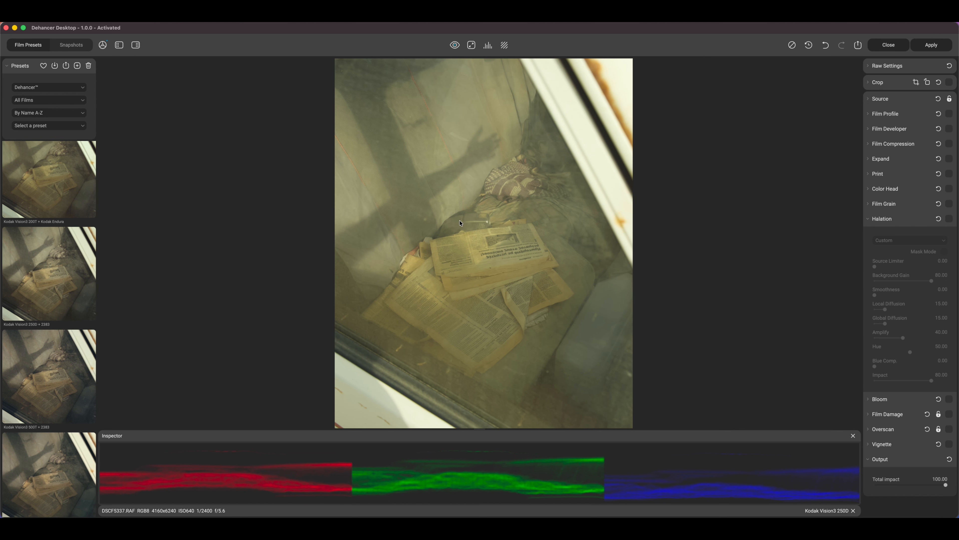
pyautogui.scroll(-4, 514, 261)
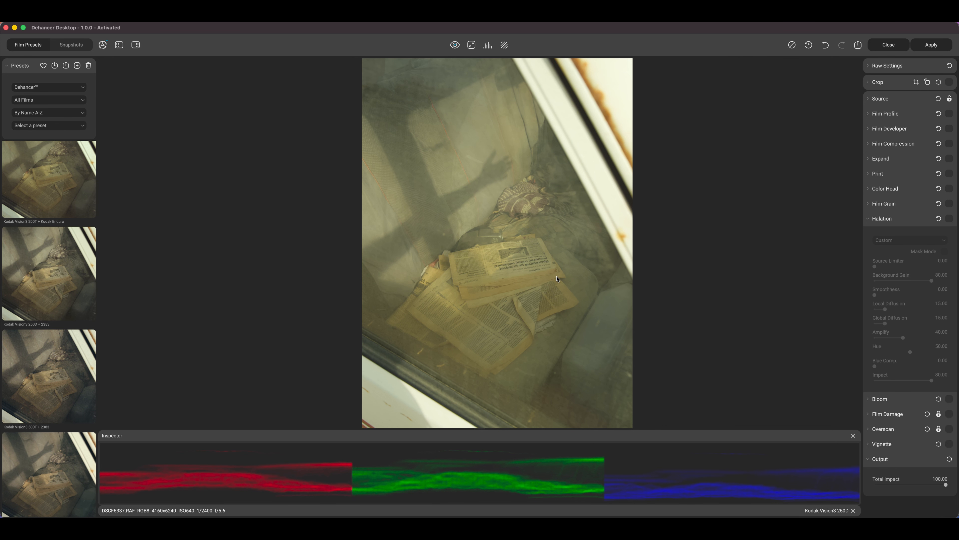
# Step: Inspect the newspapers photo, cancel closing its editing session, and apply the copied edits to it again
pyautogui.press('super+s')
pyautogui.scroll(7, 505, 282)
pyautogui.scroll(-5, 504, 282)
pyautogui.moveTo(526, 206); pyautogui.dragTo(514, 155)
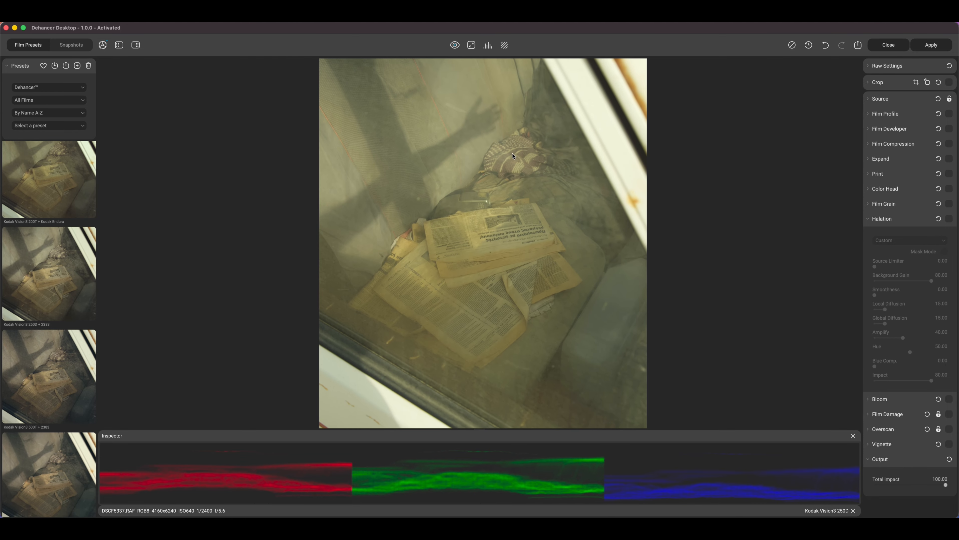
pyautogui.click(888, 46)
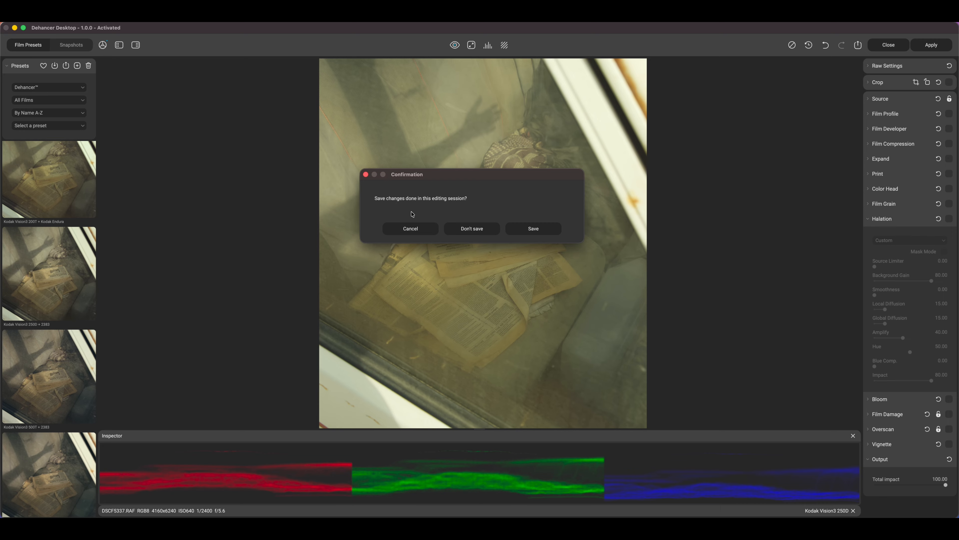
pyautogui.click(412, 227)
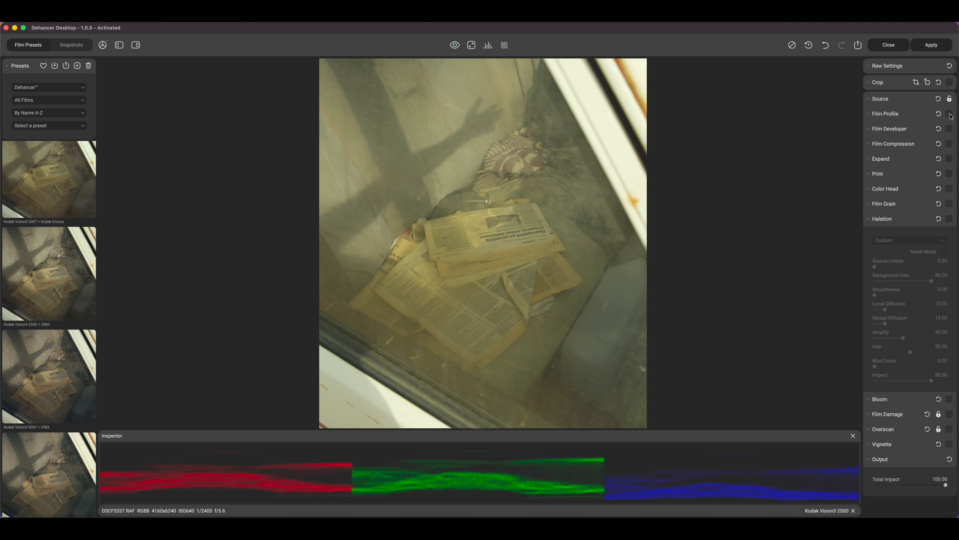
pyautogui.press('super+s')
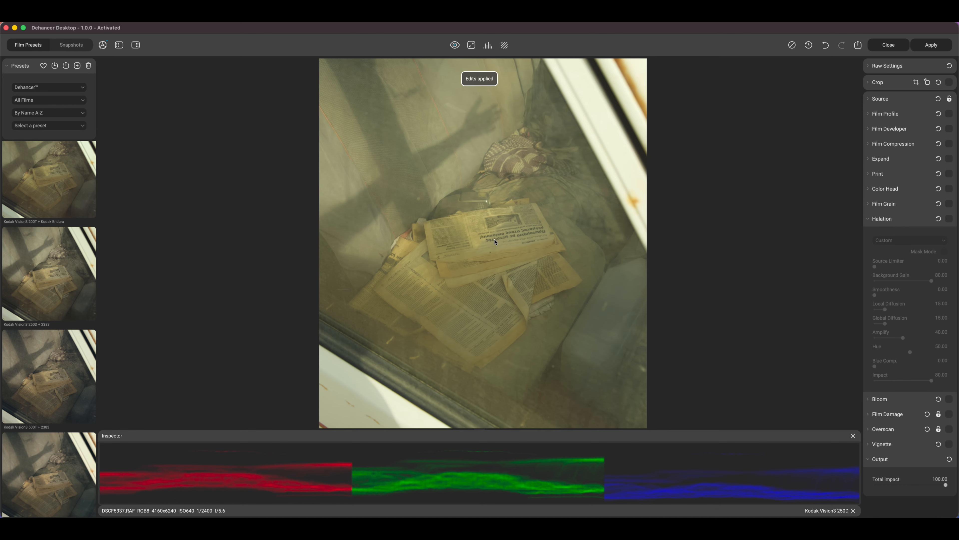